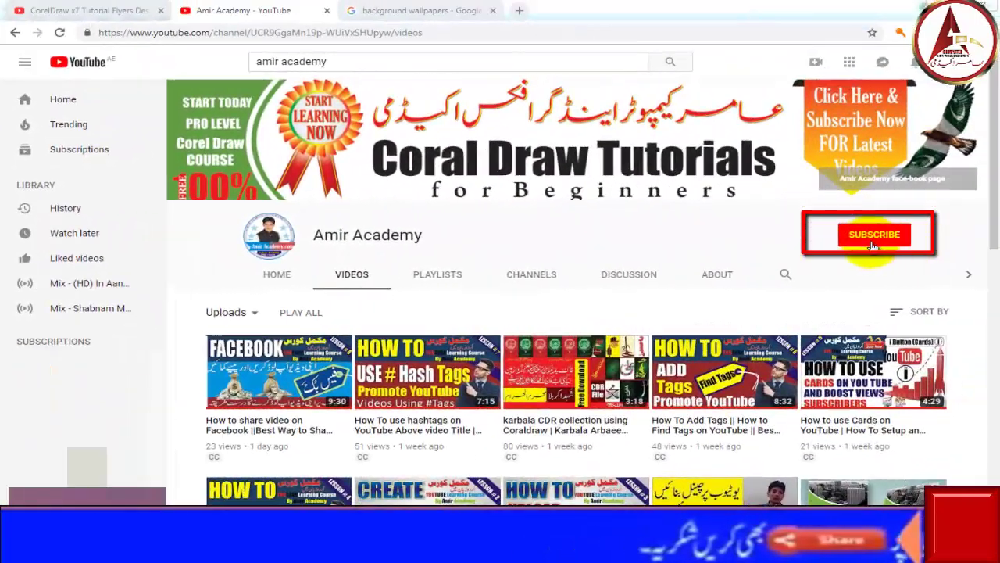
Subscribe to the tutorial's YouTube channel and turn on notifications for all new videos.
left_click(875, 242)
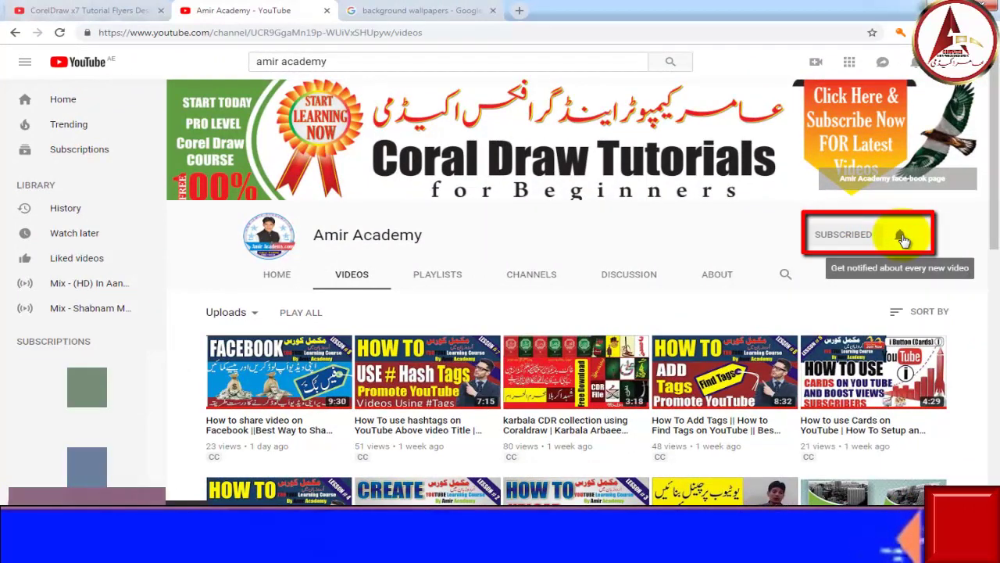
left_click(901, 237)
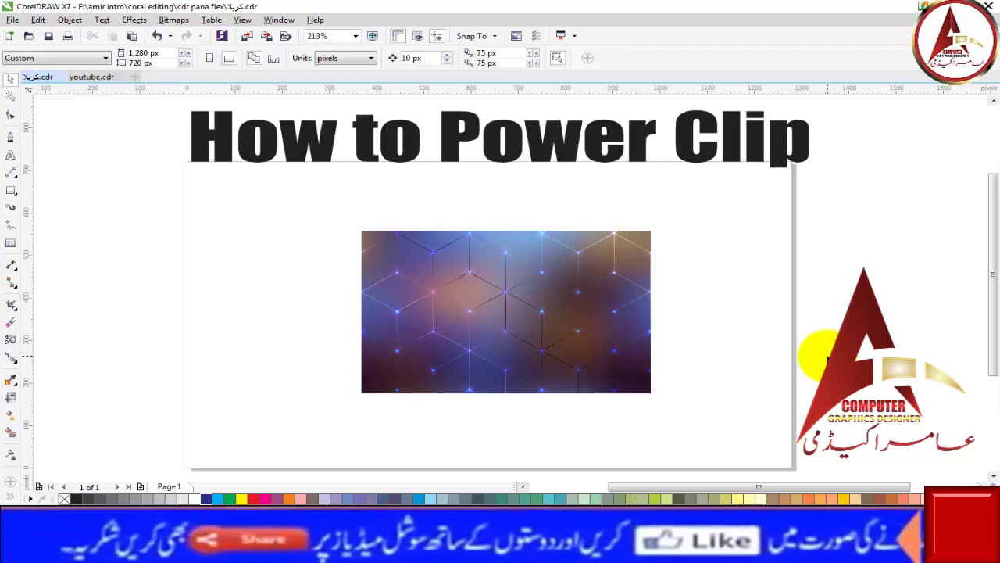
Drag the hexagon pattern image to the page's right edge, at about X 1,340, Y 373 px.
left_click_drag(543, 345, 737, 332)
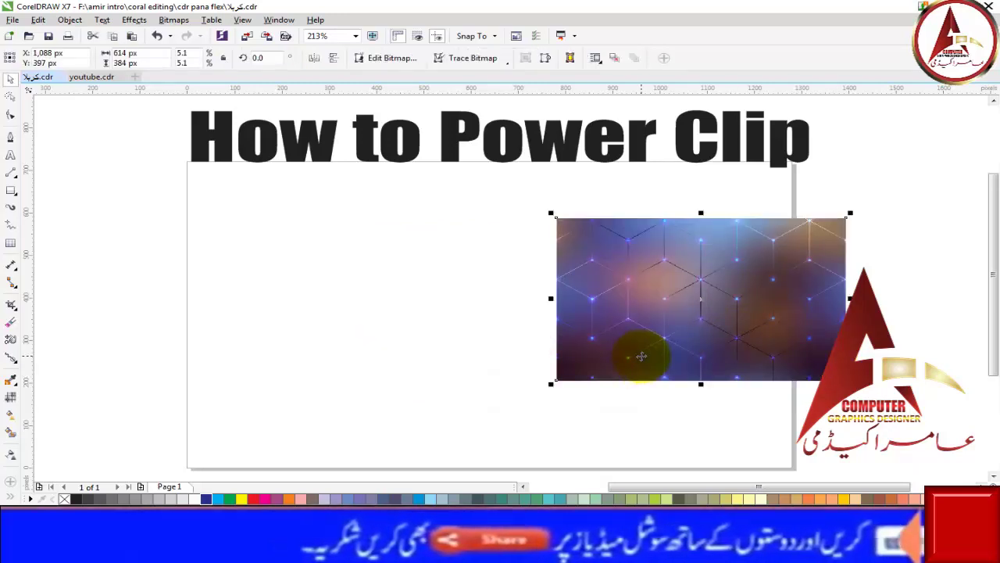
left_click_drag(655, 321, 722, 345)
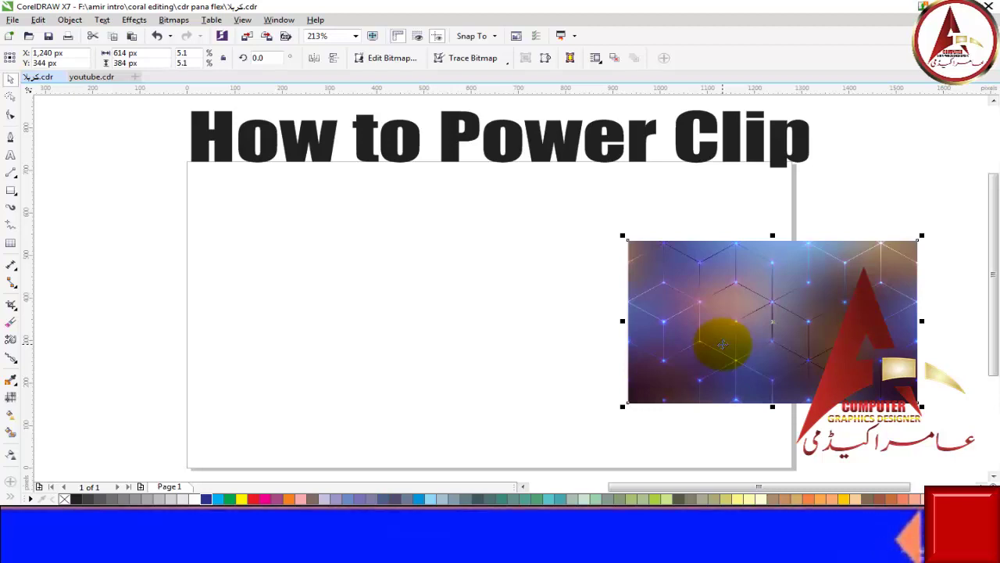
left_click_drag(722, 344, 770, 333)
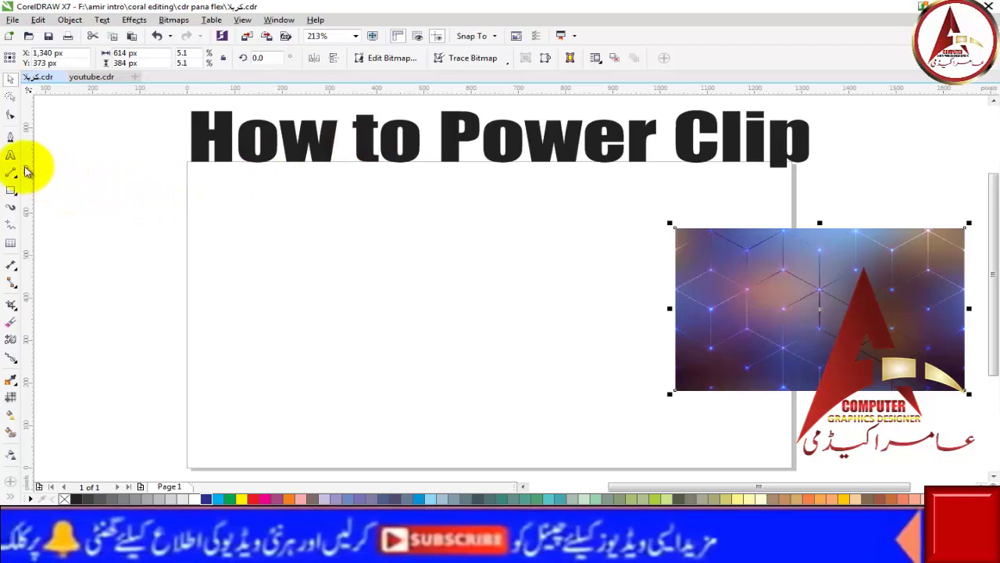
Type 'amir academy' on the page's left and convert it to UPPERCASE with Change Case.
left_click(11, 155)
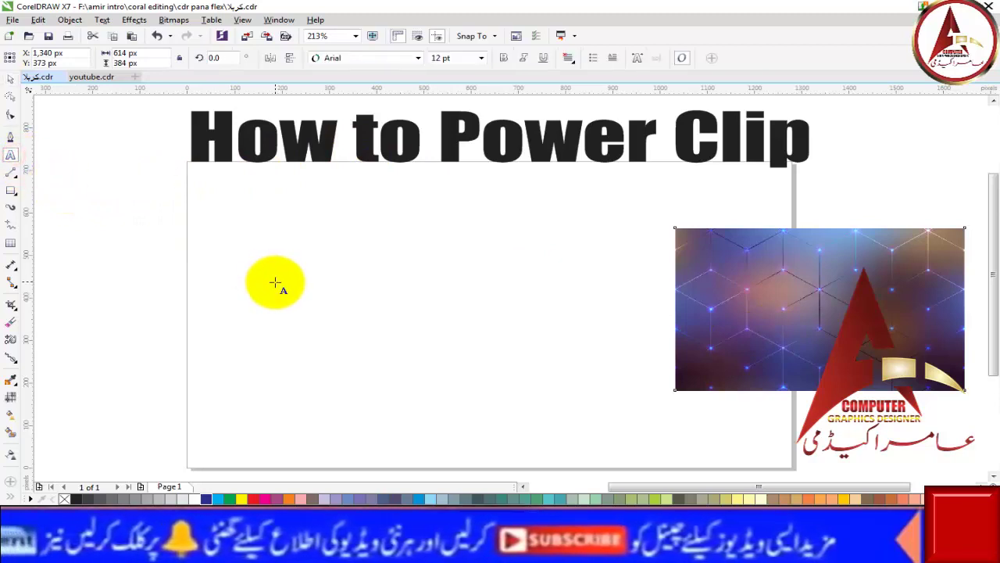
left_click(275, 278)
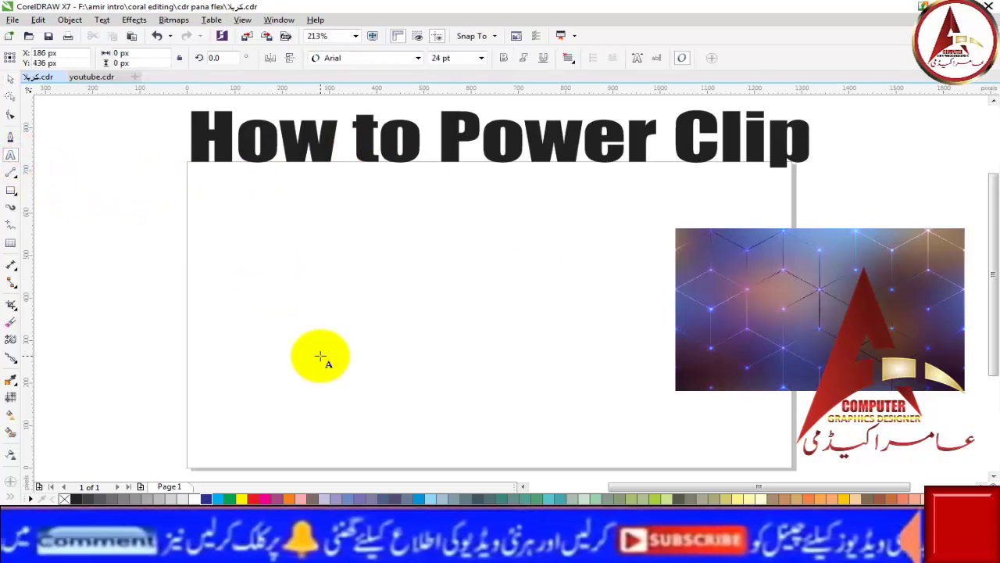
type("amir aca")
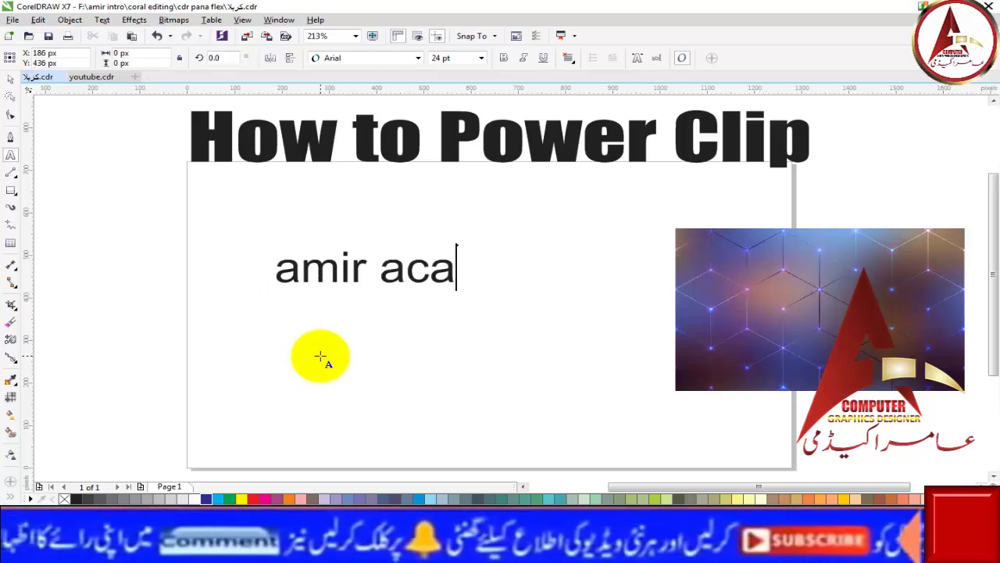
type("demy")
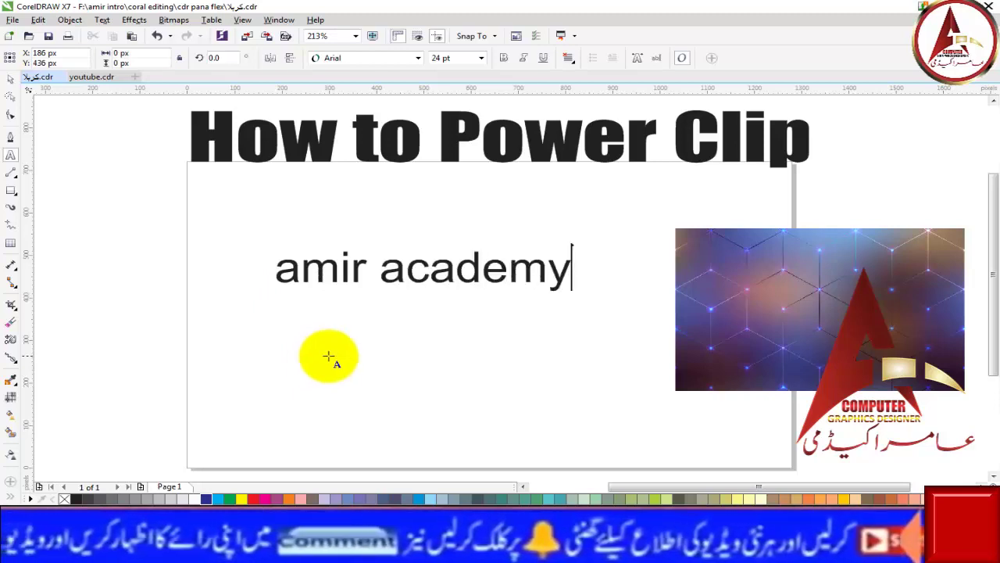
left_click(10, 78)
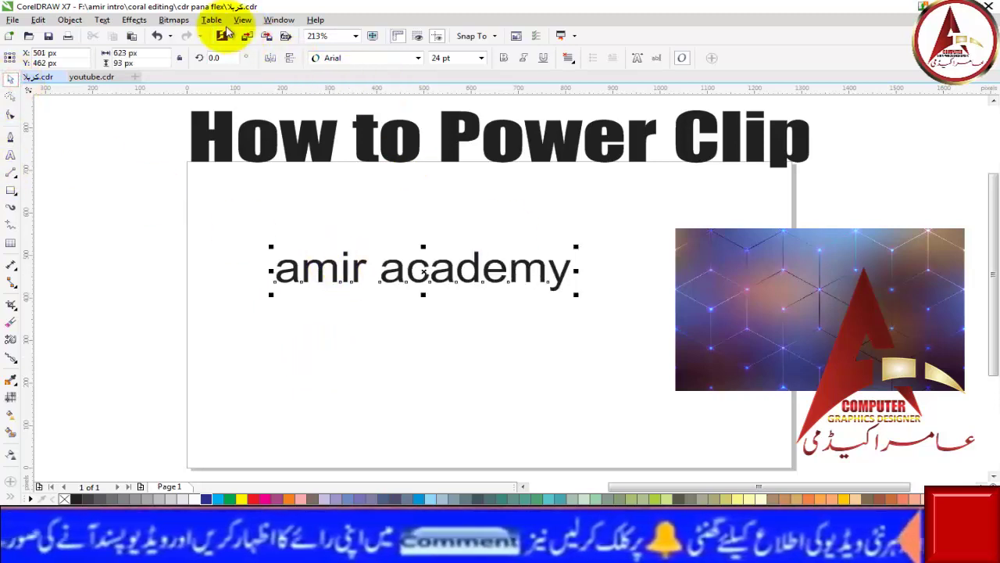
left_click(104, 20)
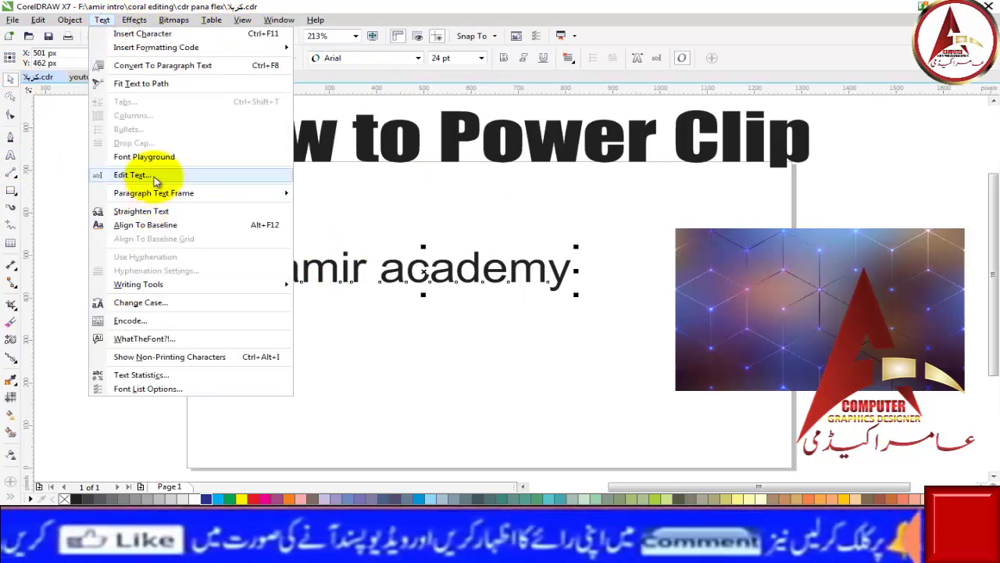
left_click(164, 303)
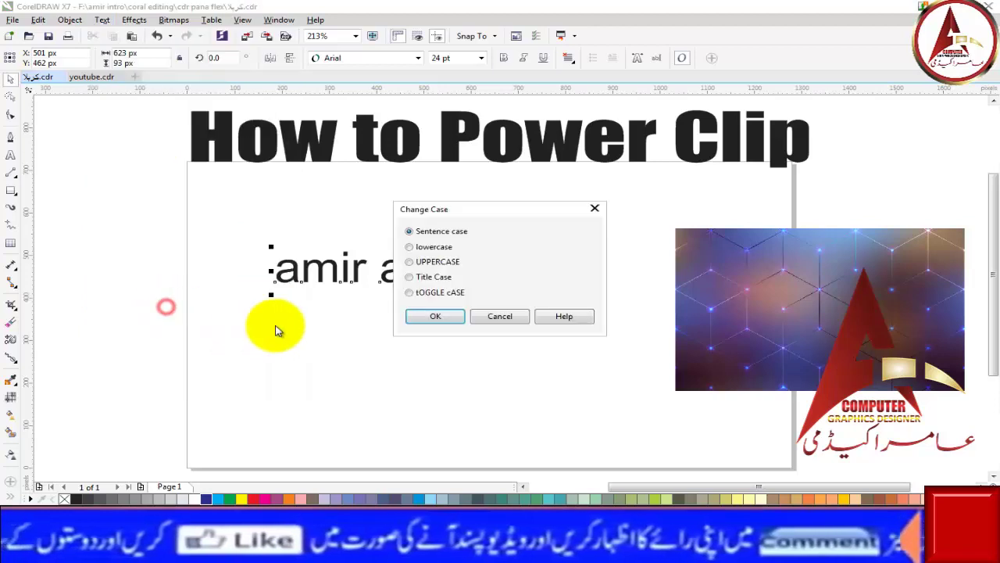
left_click(442, 267)
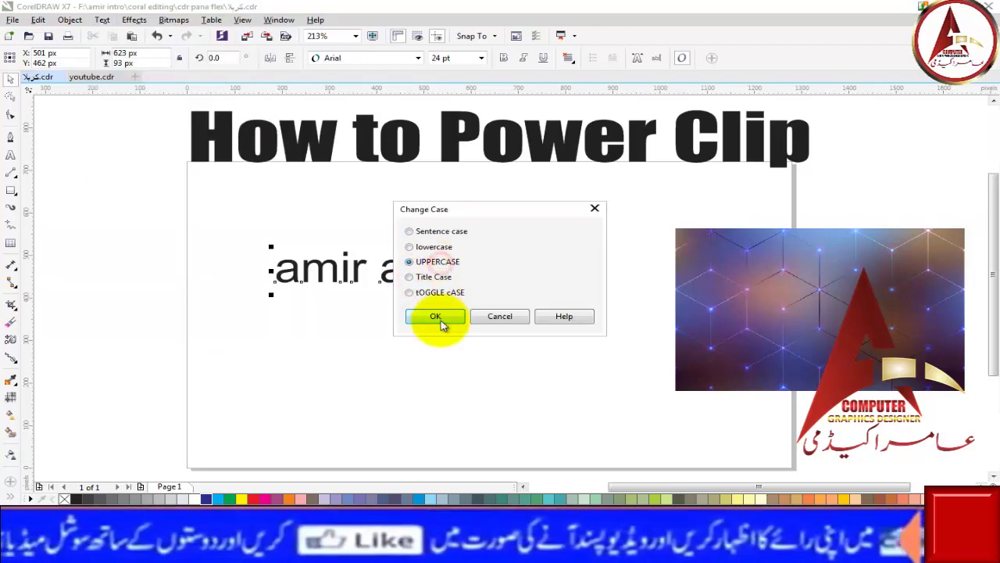
left_click(435, 315)
Set AMIR ACADEMY in Impact, enlarge it, double its letter height and stretch it wider.
left_click(419, 59)
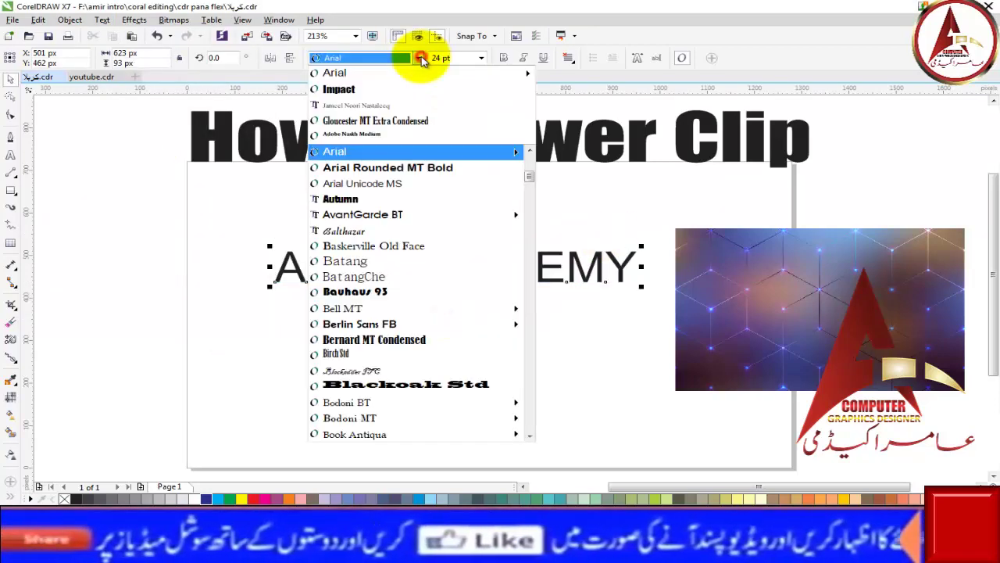
left_click(352, 88)
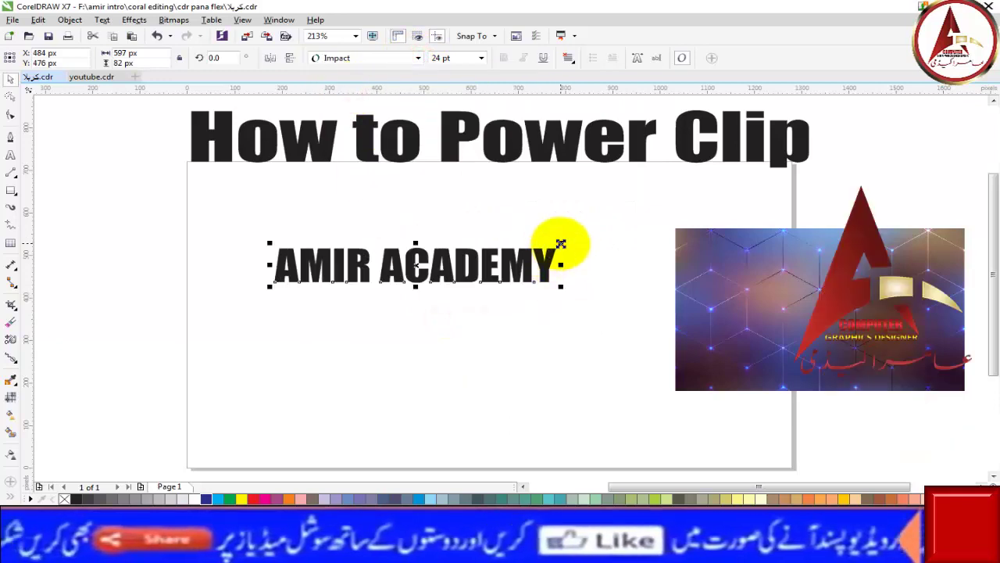
left_click_drag(561, 243, 654, 208)
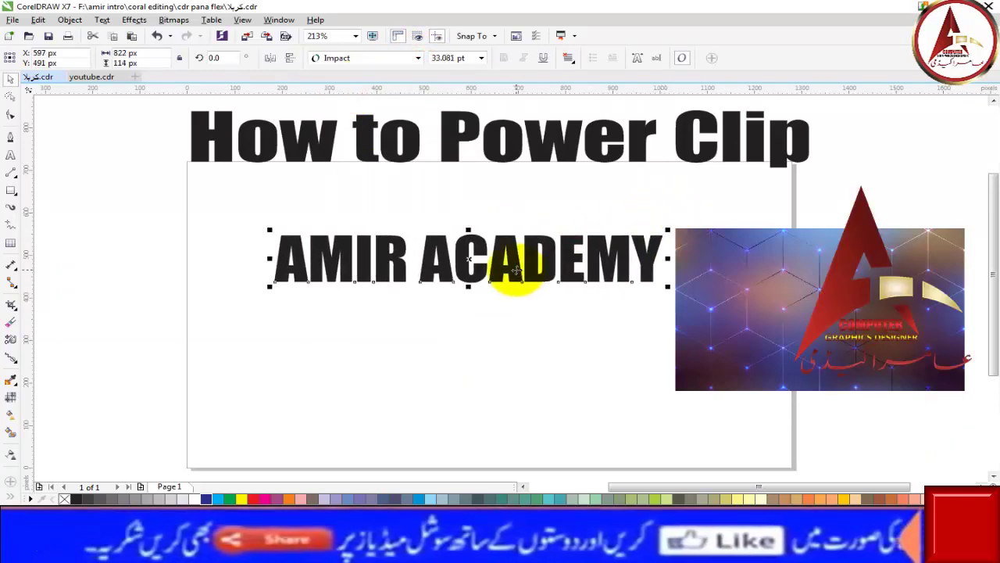
left_click_drag(513, 268, 445, 337)
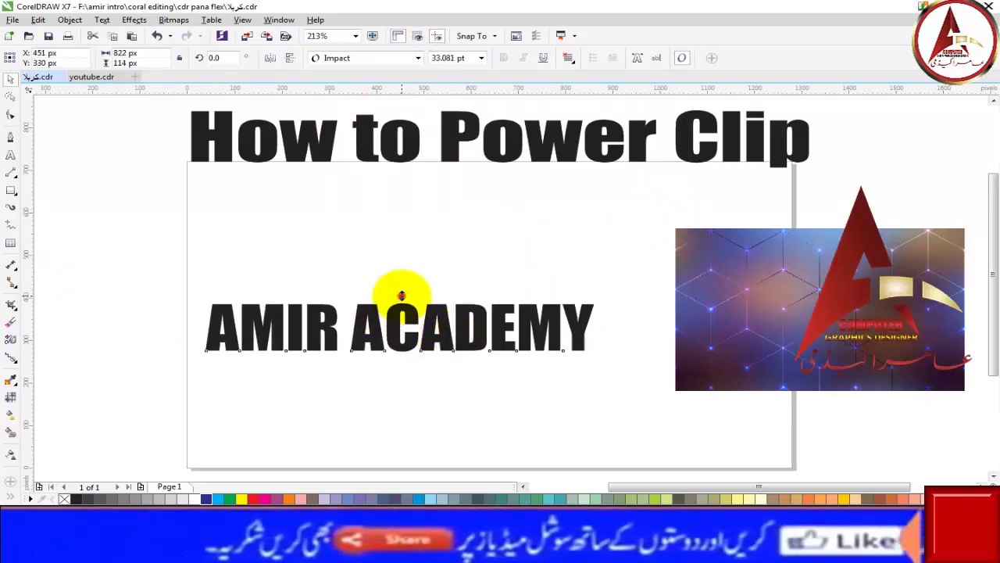
left_click_drag(401, 297, 400, 250)
left_click_drag(599, 301, 779, 302)
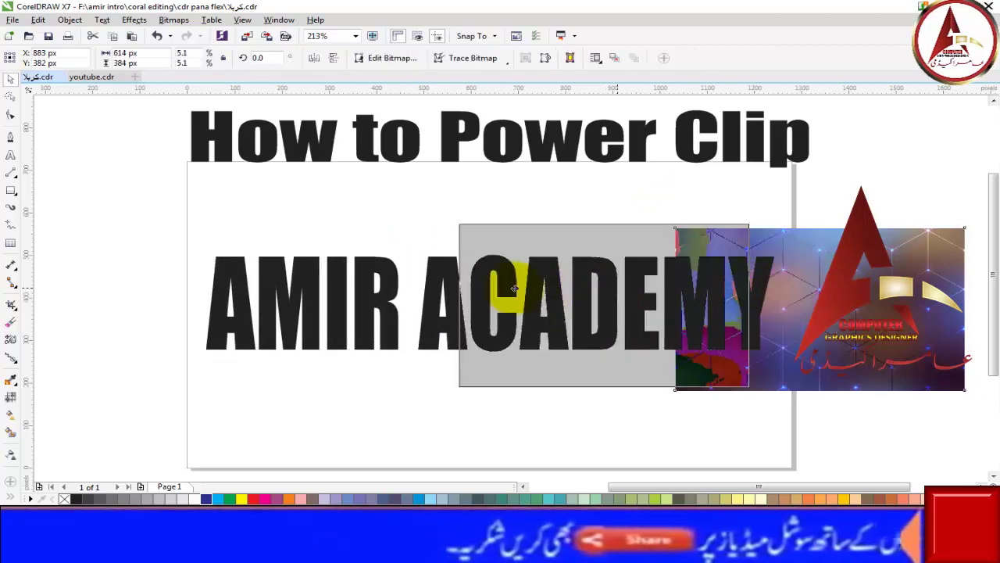
Place a copy of the pattern image overlapping the title, at X 987, Y 223 px.
left_click_drag(843, 286, 462, 286)
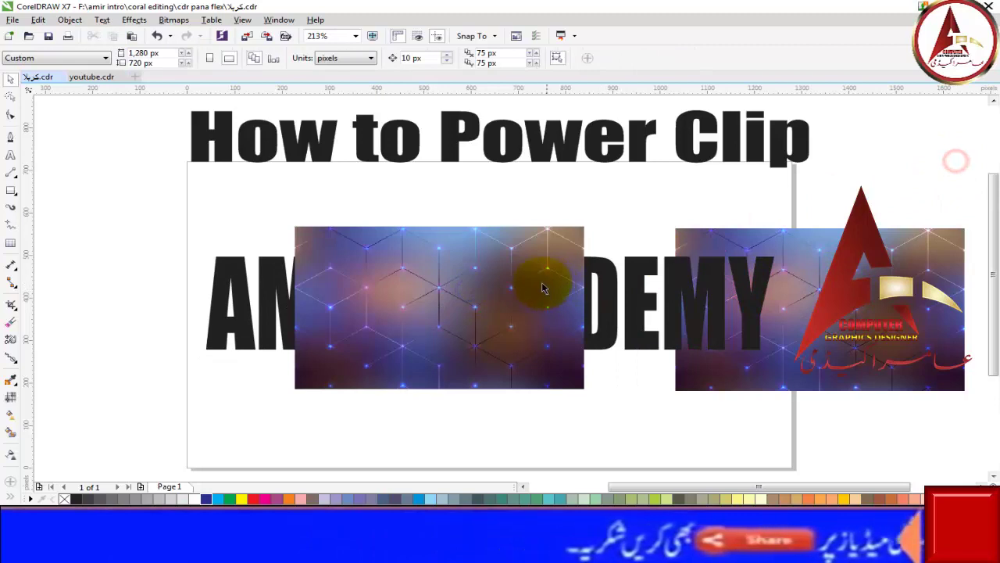
left_click(547, 285)
left_click(675, 412)
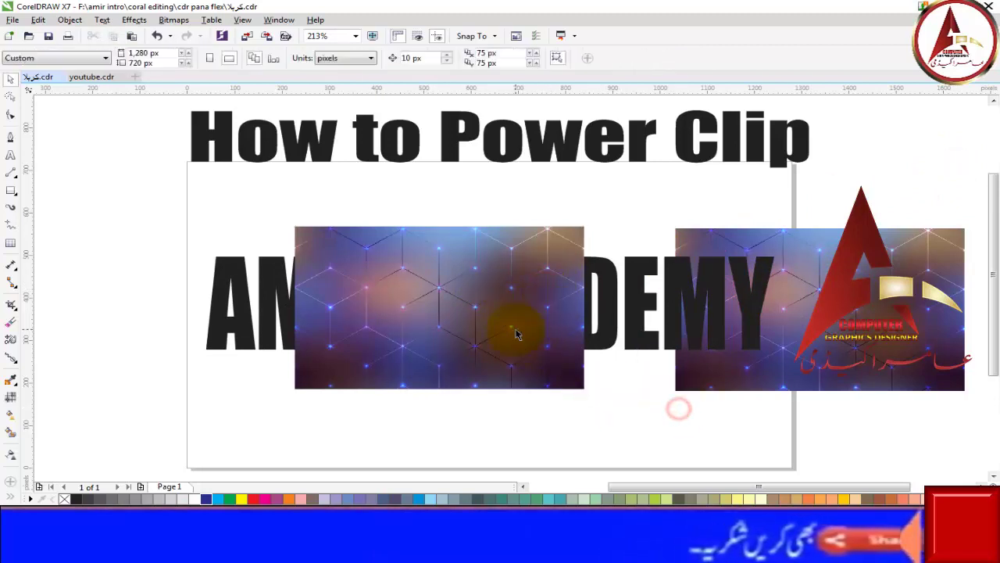
left_click_drag(447, 324, 661, 391)
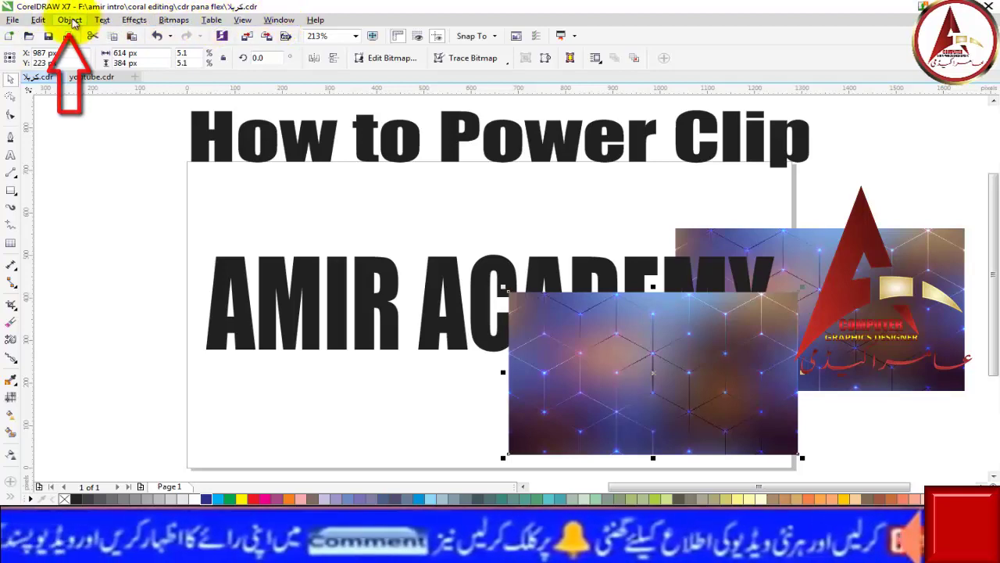
PowerClip the copied pattern image inside the AMIR ACADEMY text and move the title to X 544, Y 459 px.
left_click(71, 20)
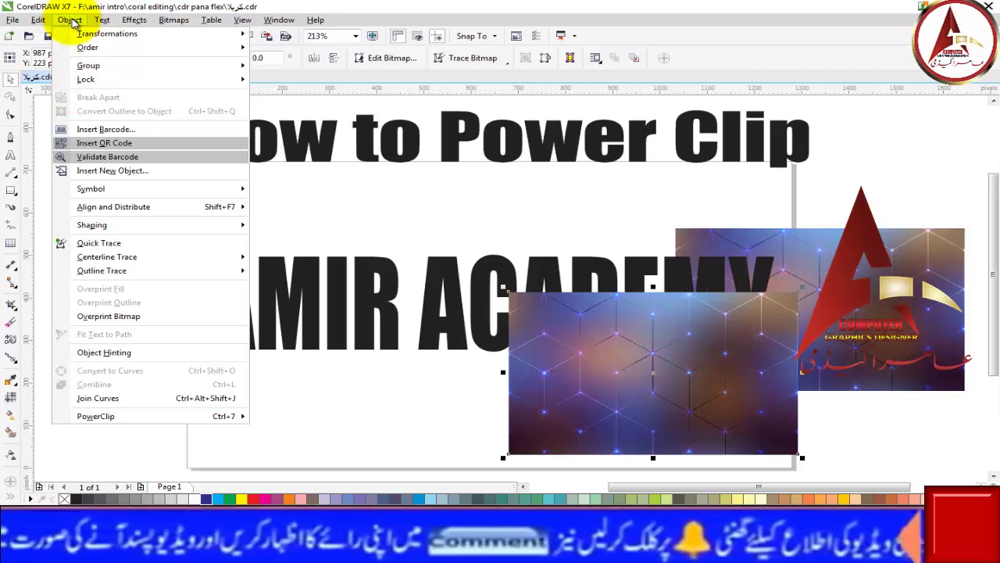
mouse_move(95, 416)
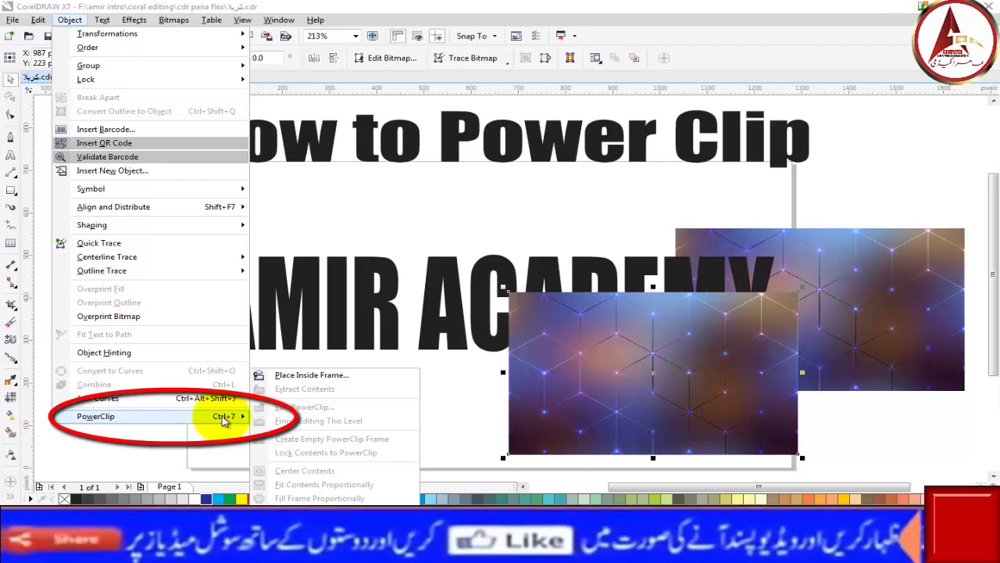
left_click(293, 379)
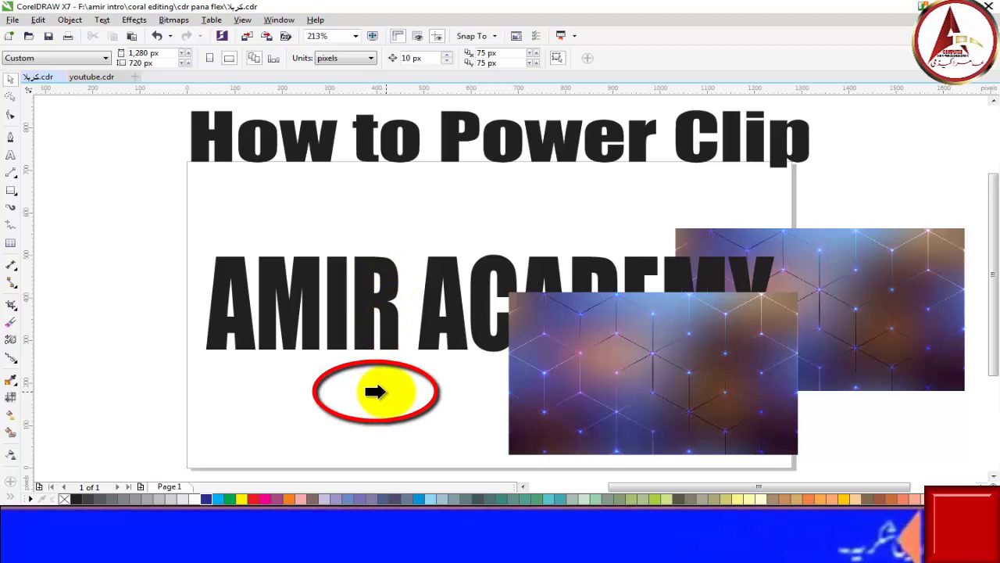
left_click(381, 281)
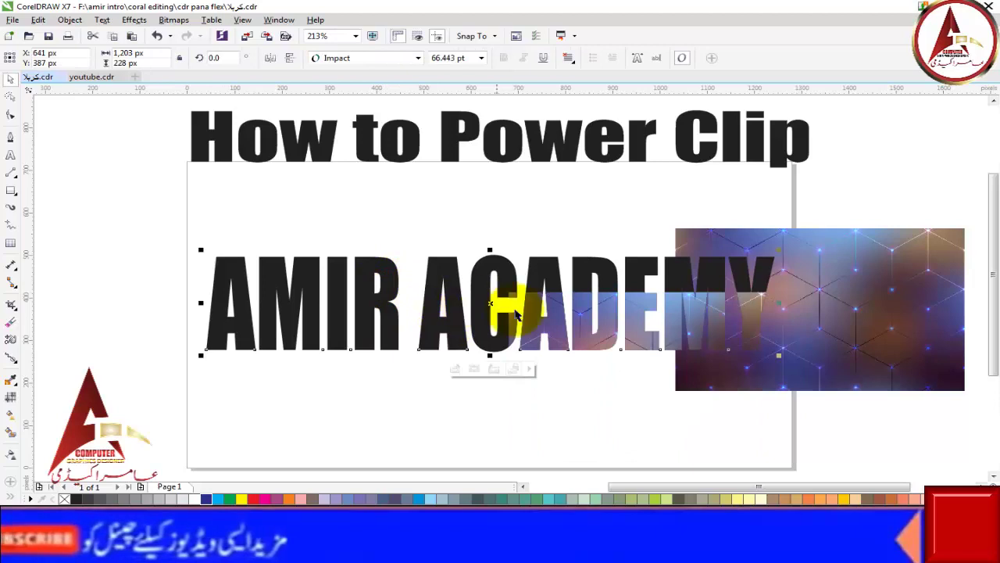
left_click_drag(585, 308, 538, 277)
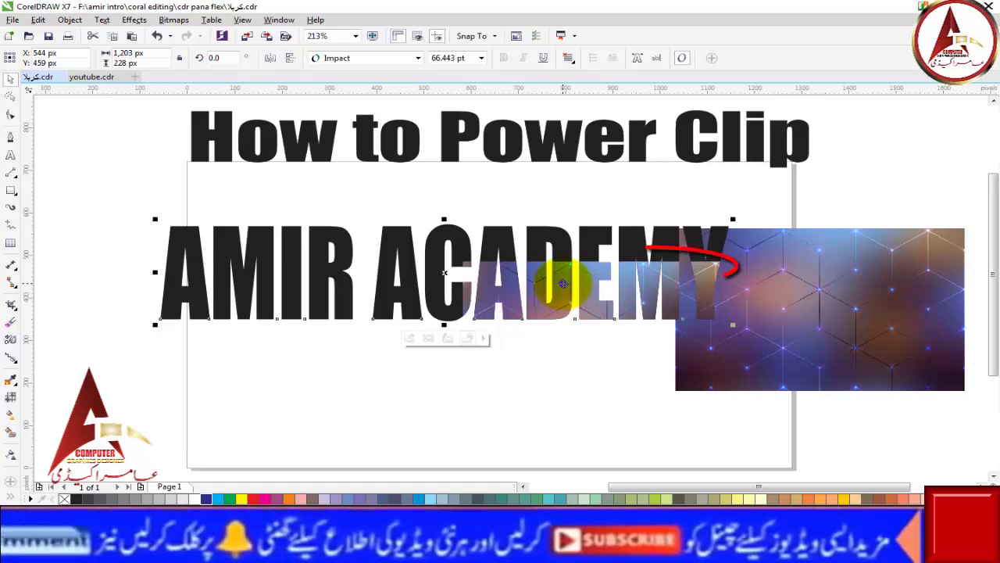
Edit the PowerClip contents, stretching the image to cover all of AMIR ACADEMY.
right_click(559, 280)
mouse_move(610, 233)
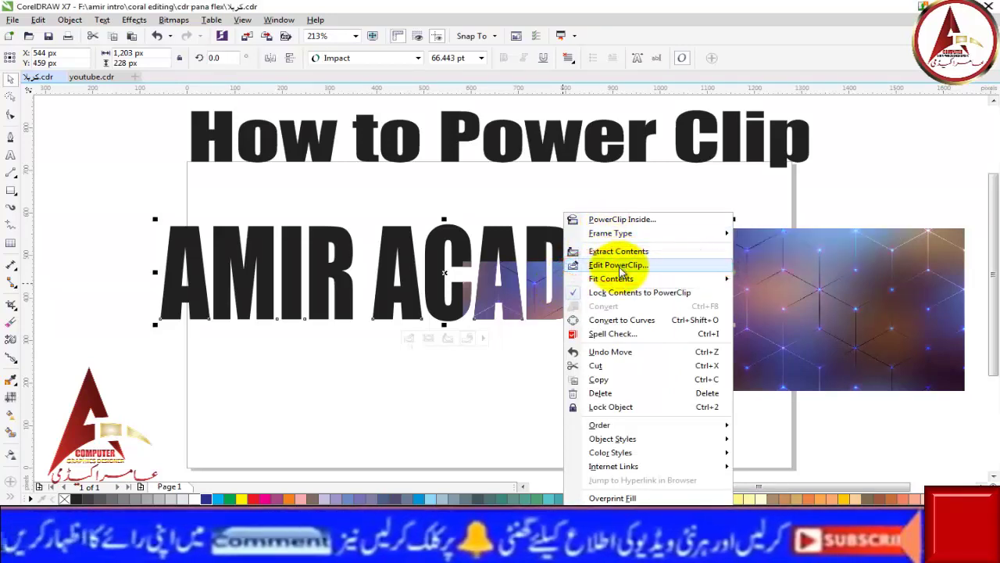
left_click(620, 269)
mouse_move(647, 375)
left_mouse_down()
mouse_move(539, 344)
mouse_move(336, 345)
left_mouse_up()
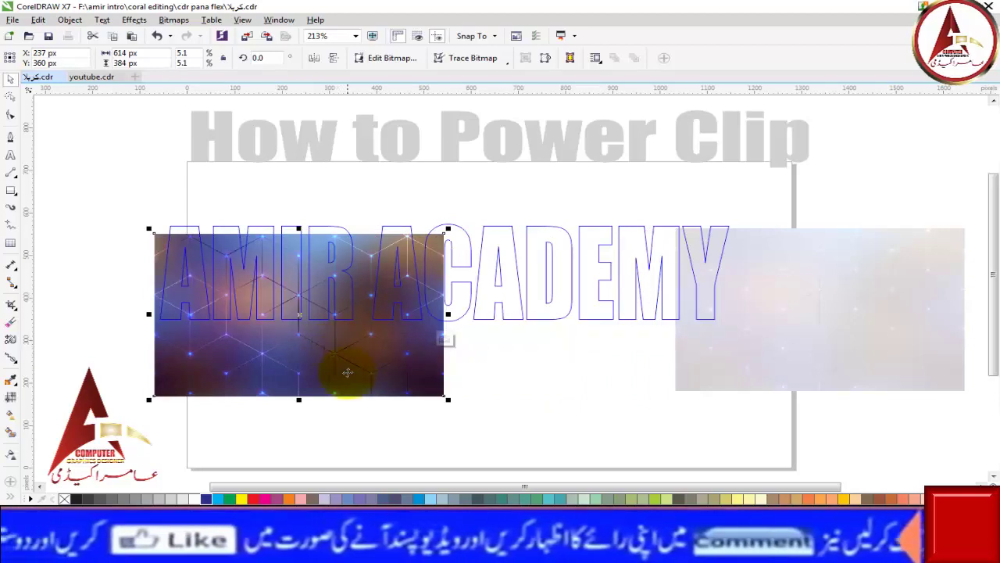
left_click_drag(298, 398, 296, 324)
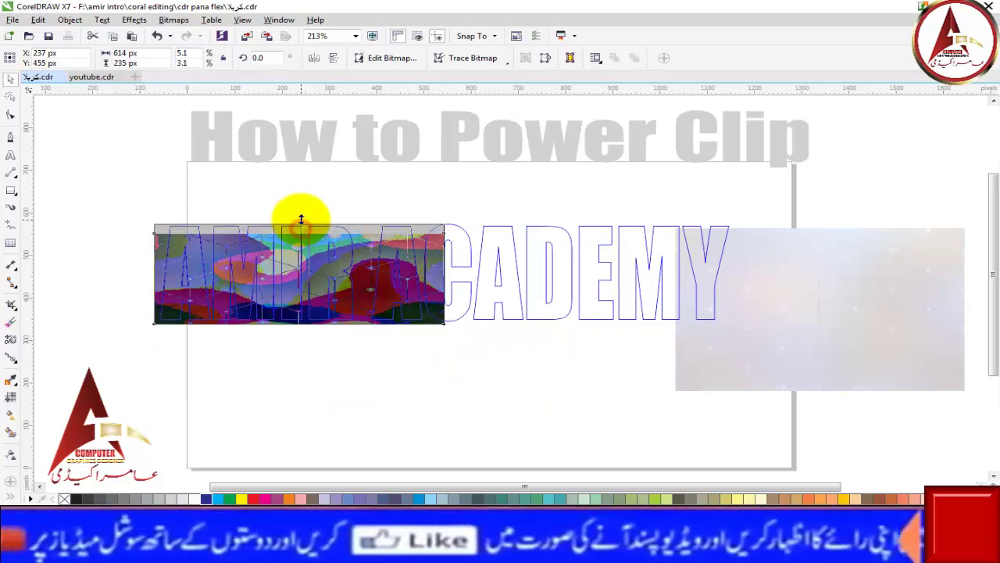
left_click_drag(301, 229, 300, 219)
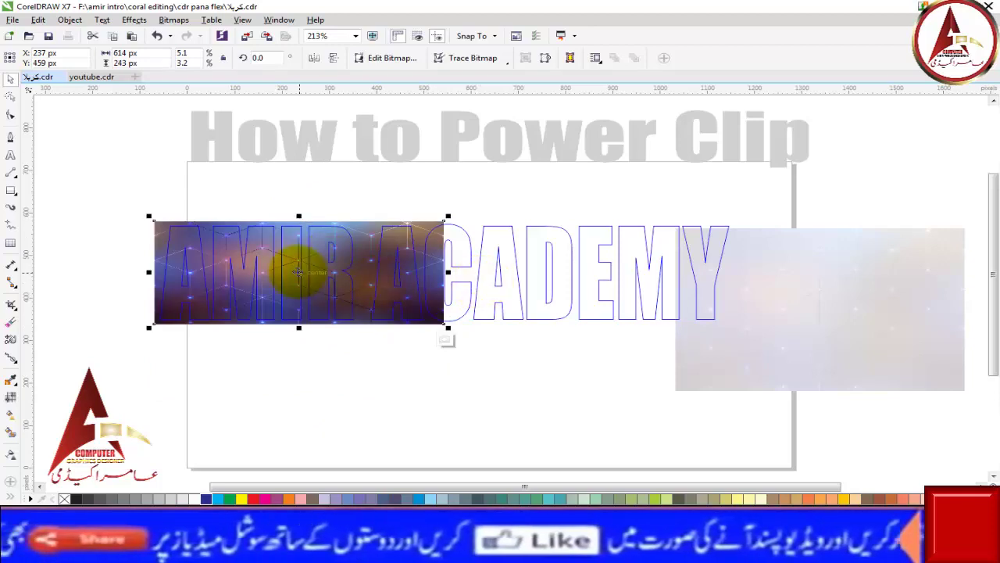
left_click_drag(448, 272, 475, 272)
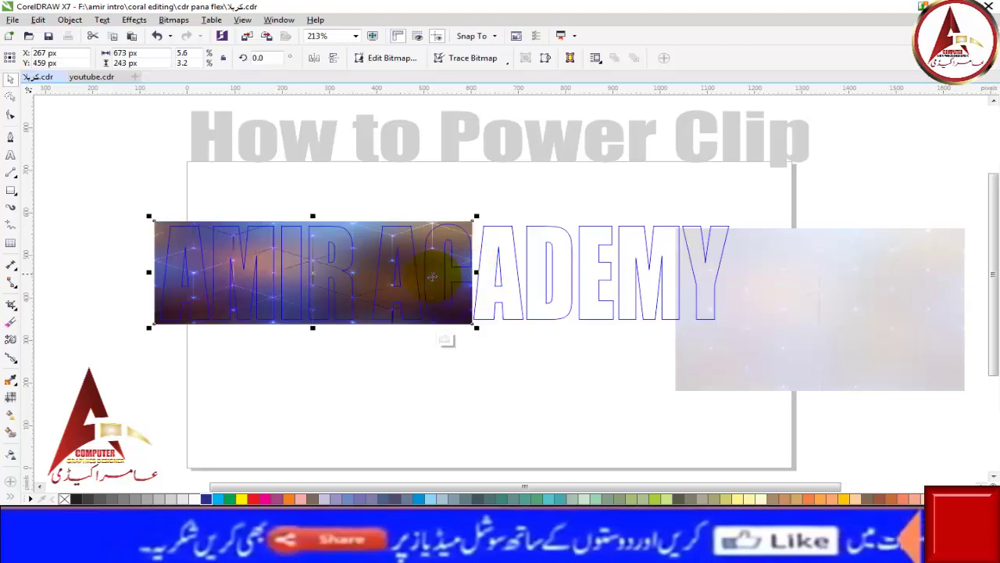
left_click_drag(388, 266, 689, 251)
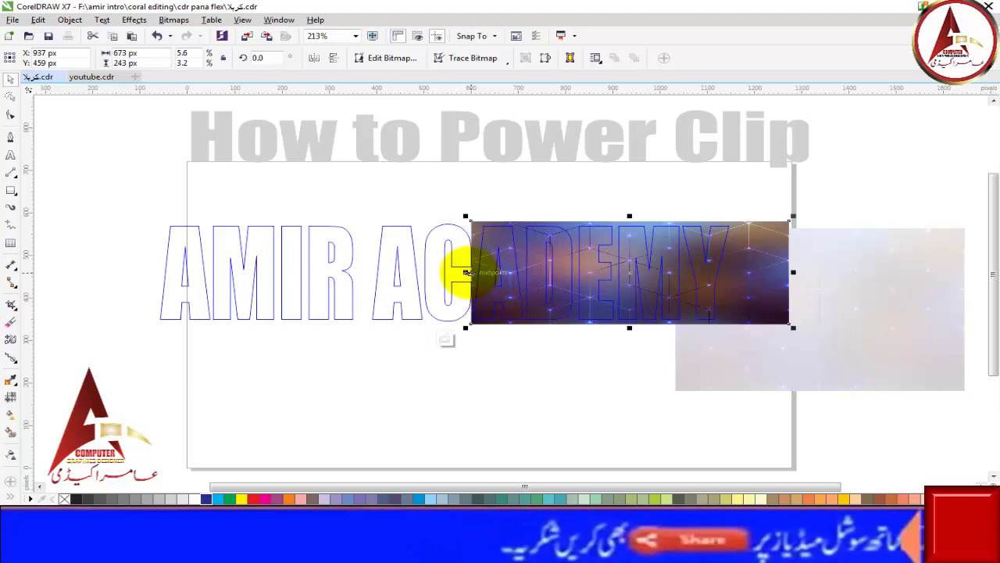
left_click_drag(466, 272, 122, 269)
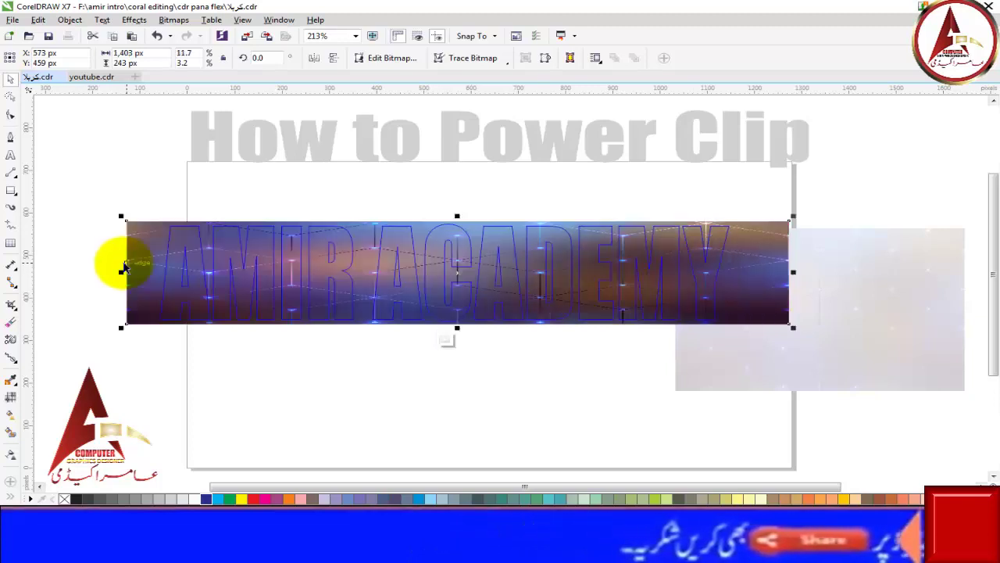
Finish editing the PowerClip, move the filled title lower, and select the original pattern image.
right_click(486, 258)
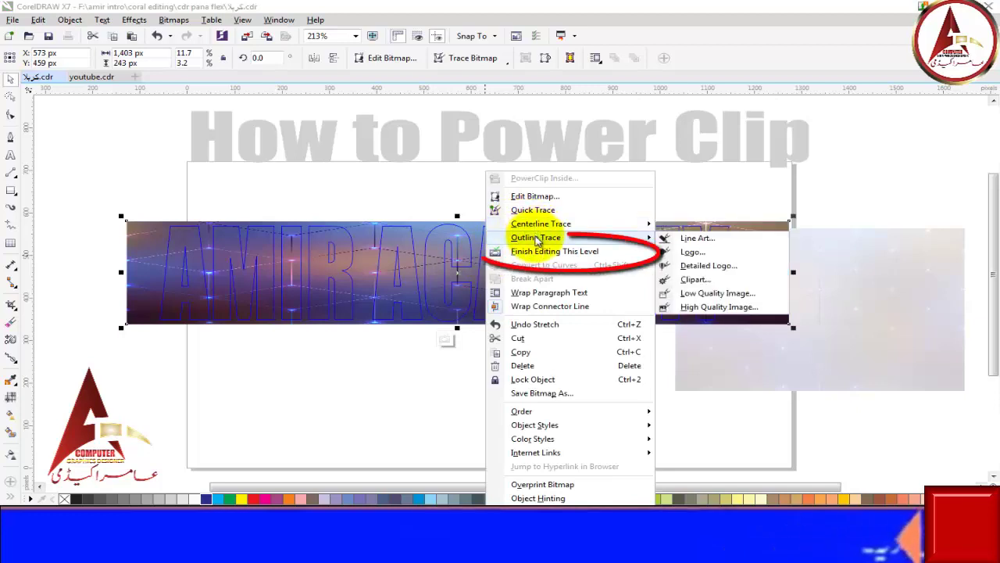
left_click(539, 252)
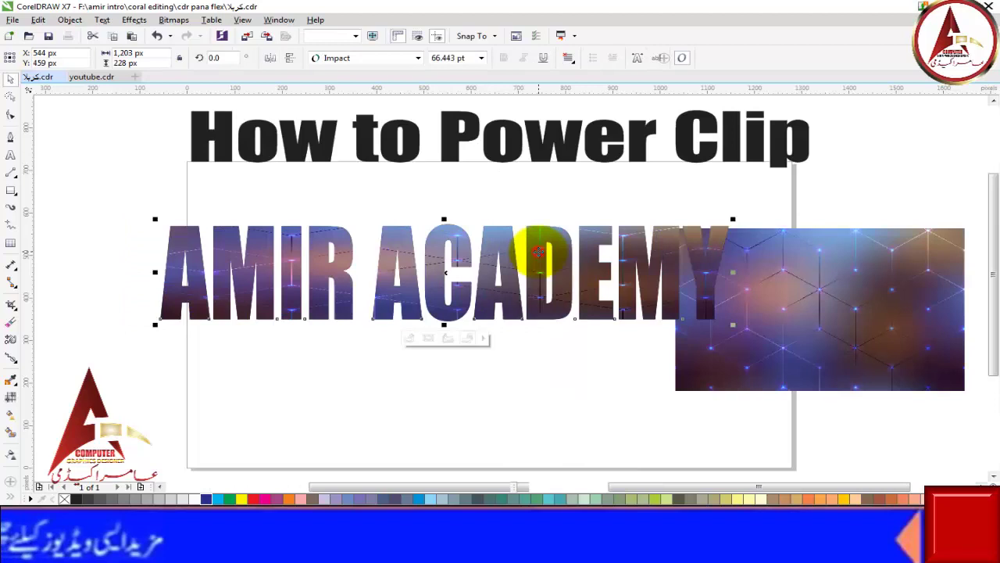
left_click(403, 404)
left_click_drag(553, 300, 459, 372)
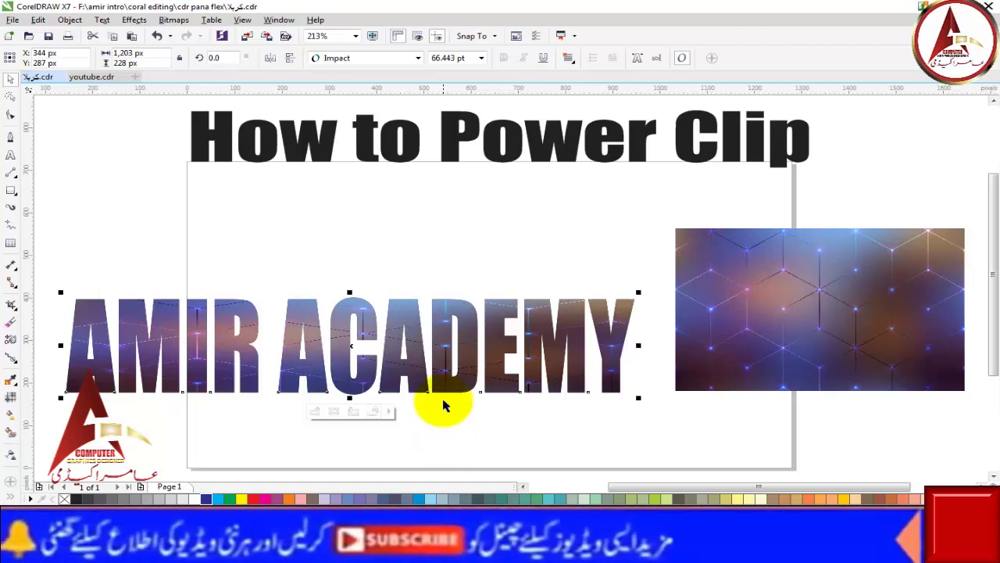
left_click_drag(443, 394, 819, 412)
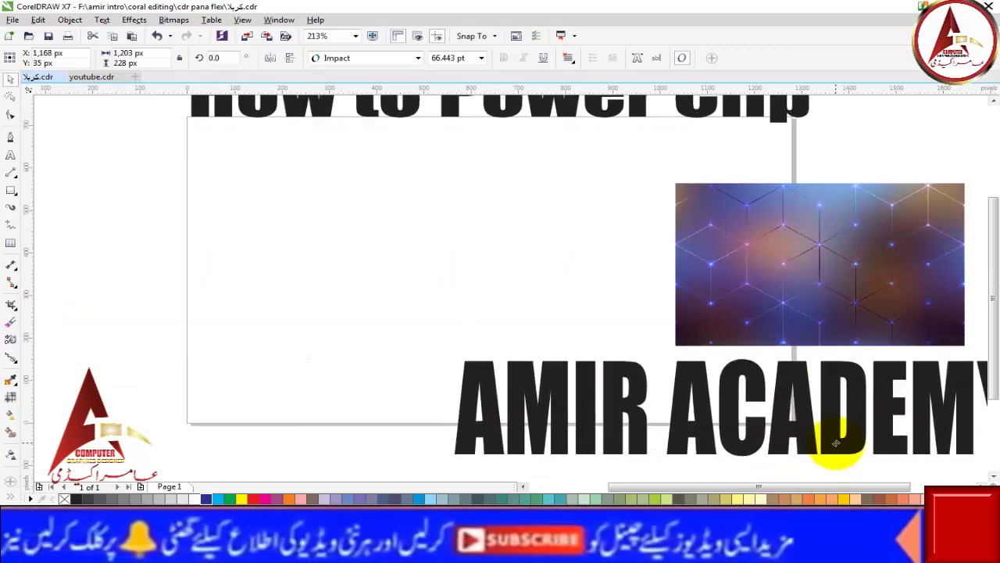
left_click(786, 287)
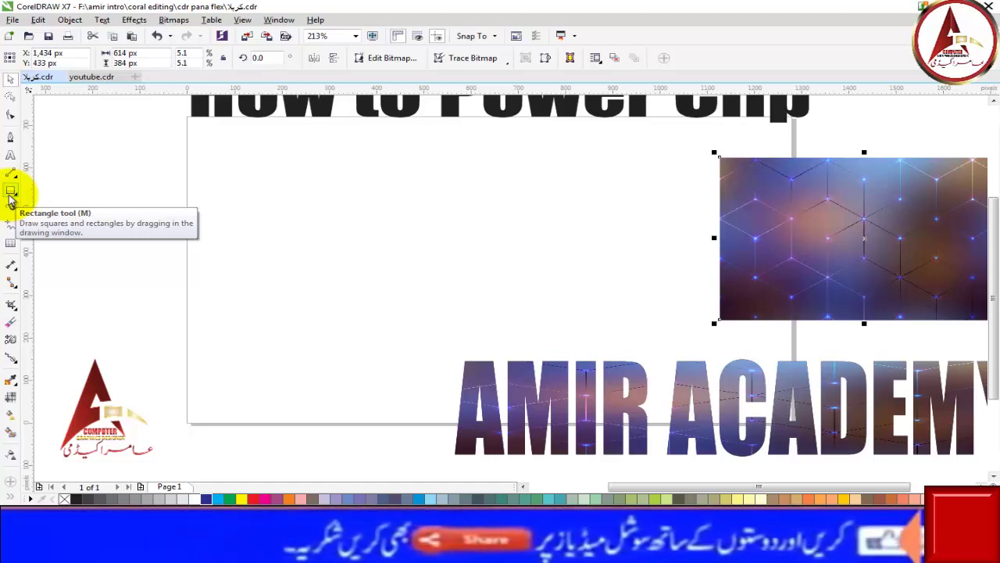
Draw a tall rectangle, a 41 px-wide strip copy at its right edge, and a second full-size copy.
left_click(10, 195)
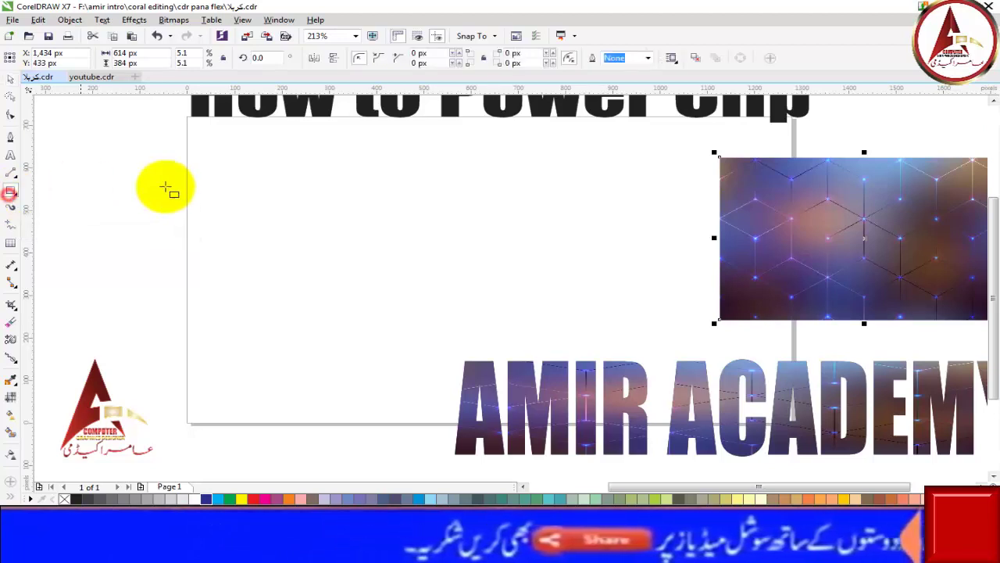
left_click_drag(225, 125, 439, 408)
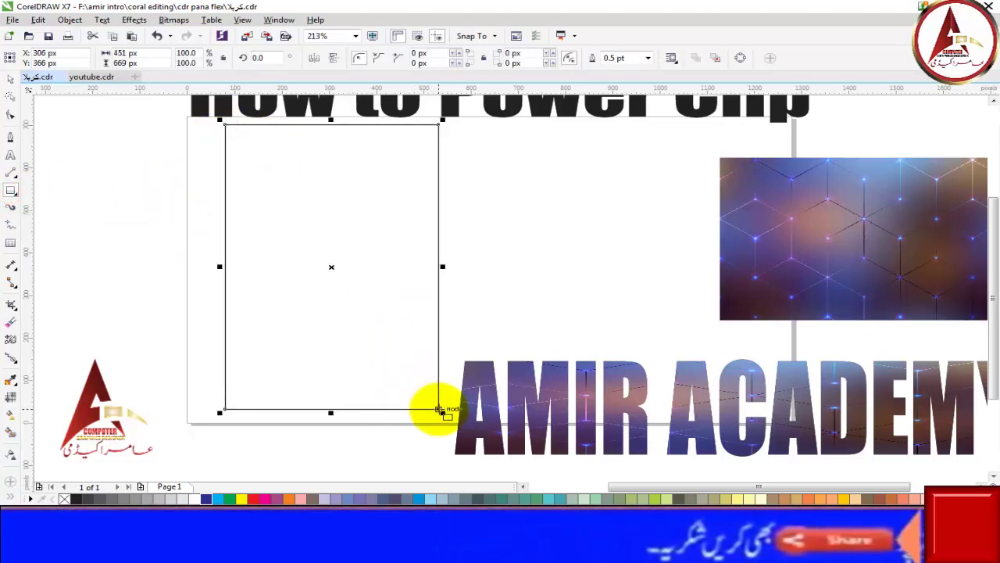
left_click(10, 79)
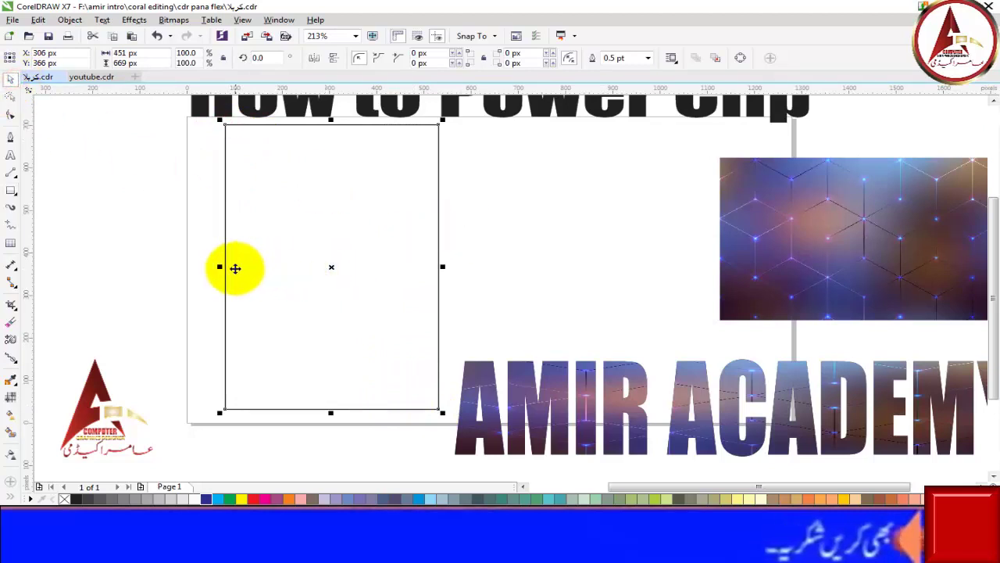
left_click_drag(221, 268, 420, 260)
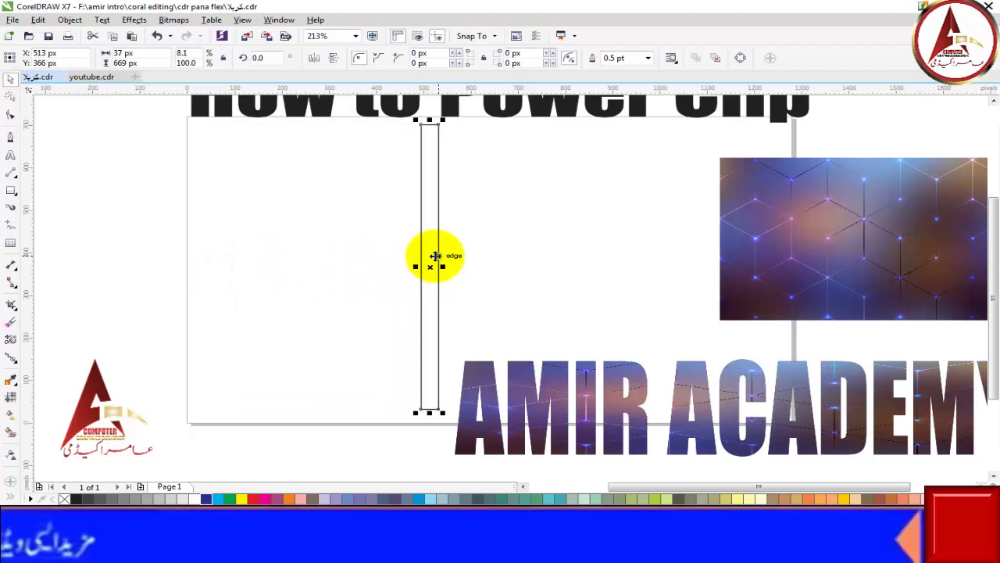
key("ctrl+z")
left_click_drag(224, 266, 423, 248)
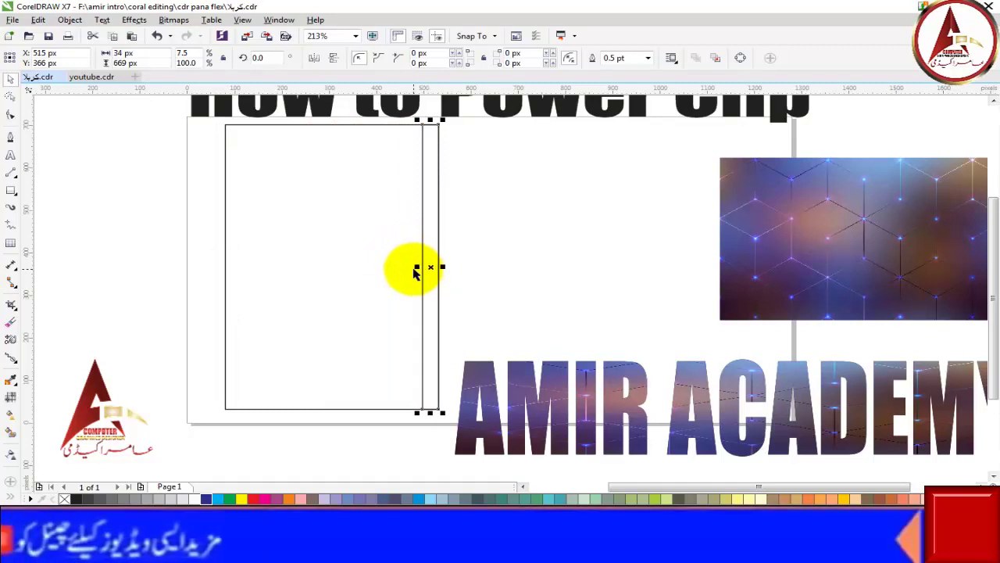
mouse_move(423, 268)
left_mouse_down()
mouse_move(458, 267)
mouse_move(457, 242)
left_mouse_up()
left_click(321, 447)
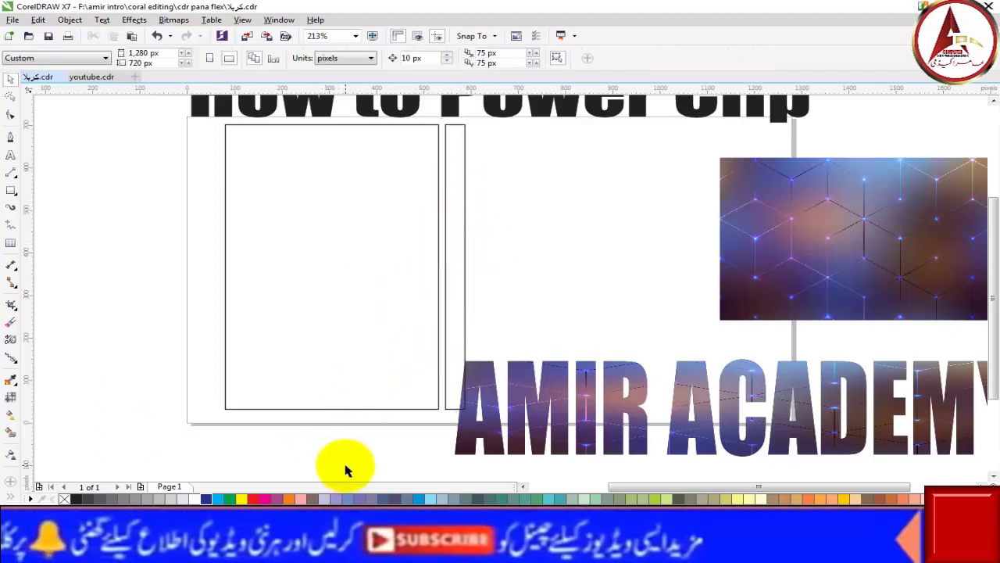
left_click_drag(312, 331, 561, 331)
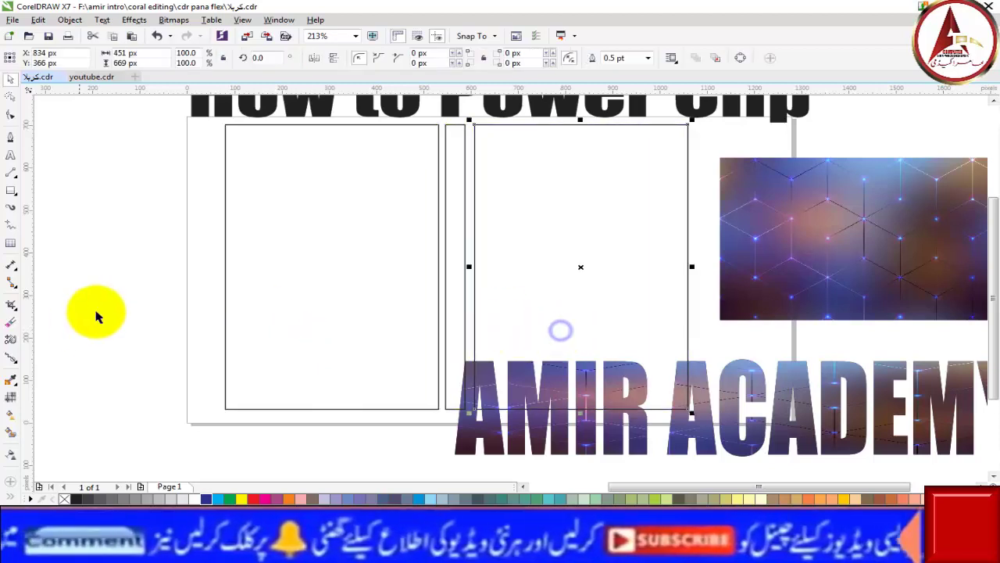
Fill the two tall panels magenta and the narrow middle strip dark green.
left_click(96, 308)
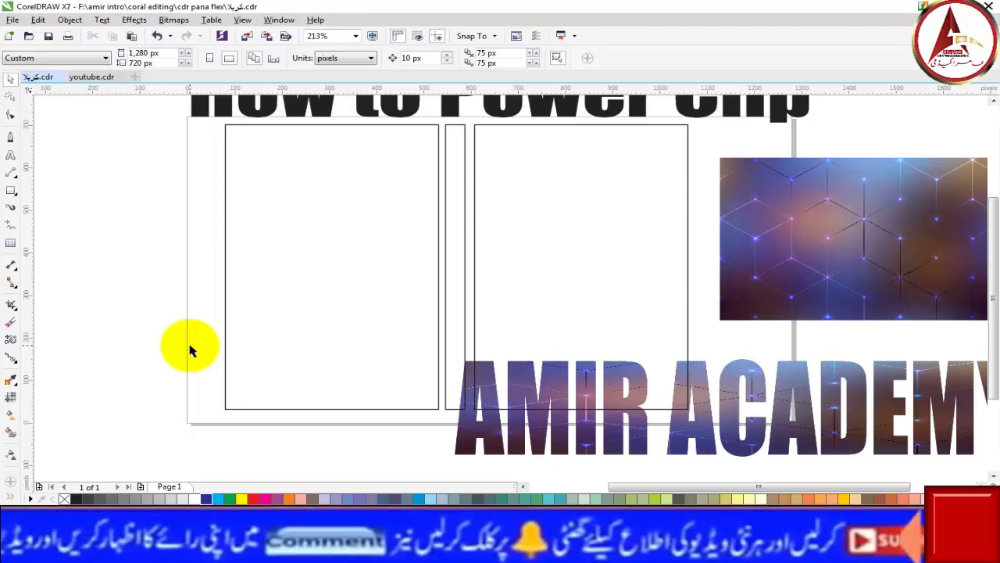
left_click(308, 330)
left_click(589, 315, "shift")
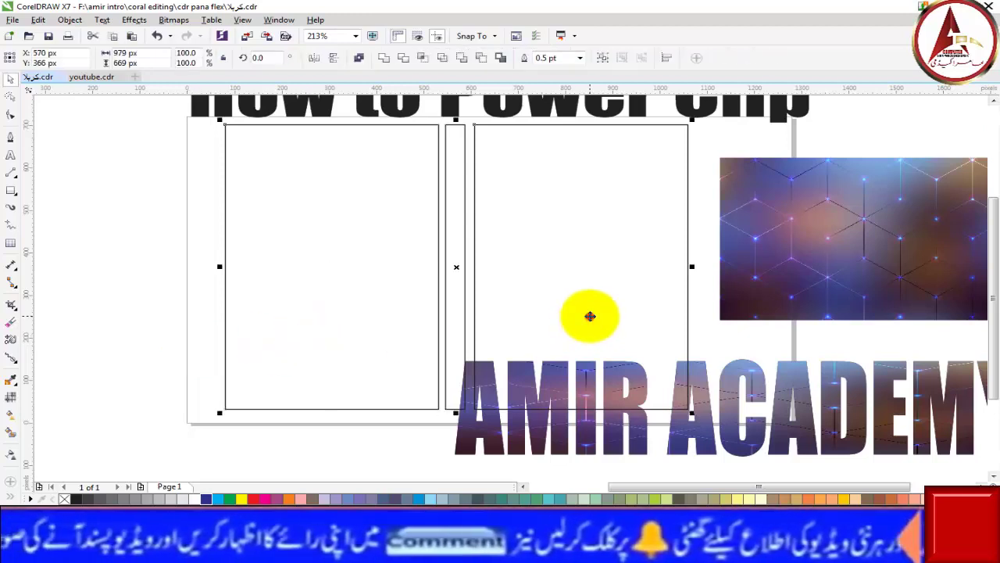
left_click(264, 498)
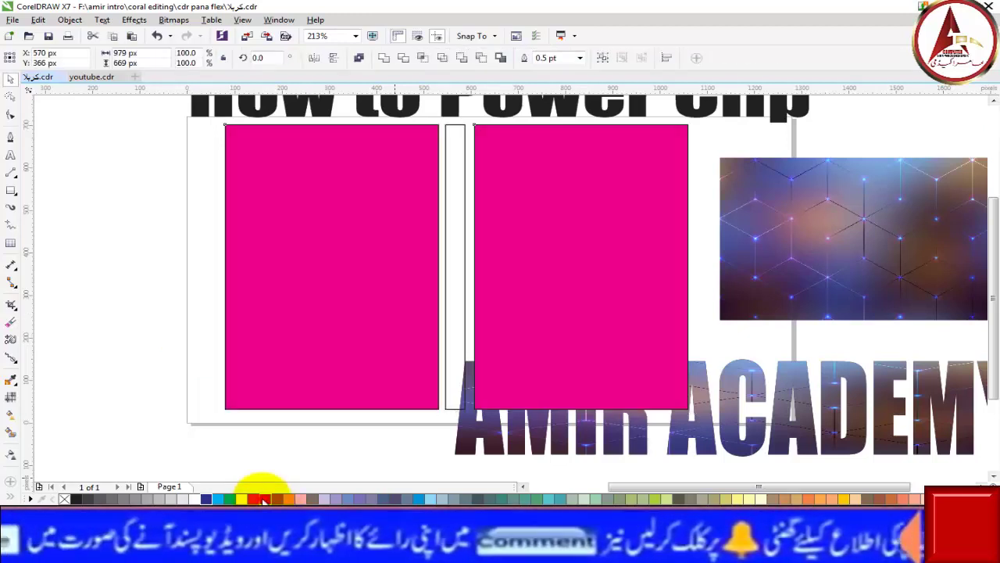
left_click(125, 335)
left_click(455, 244)
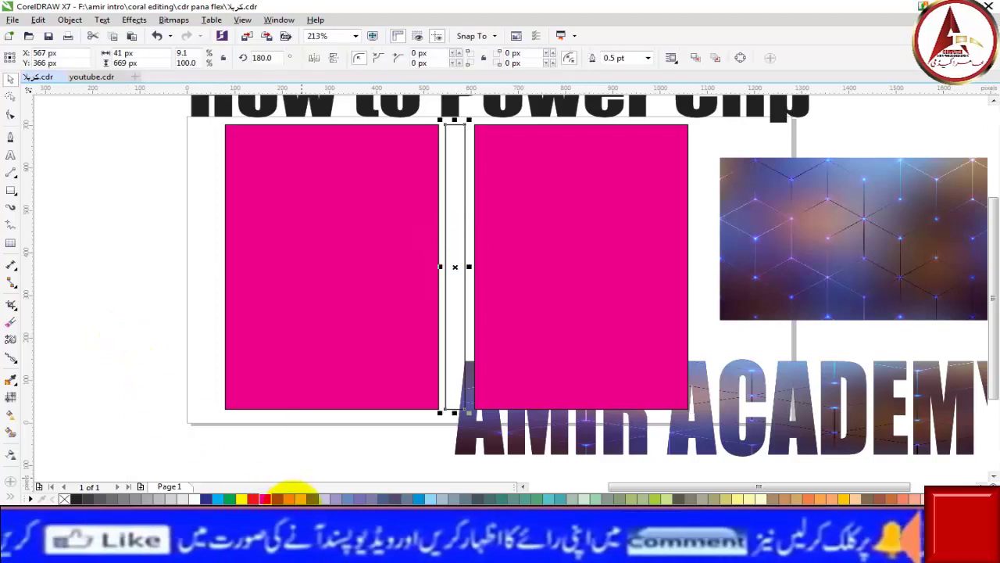
left_click(283, 495)
left_click(148, 324)
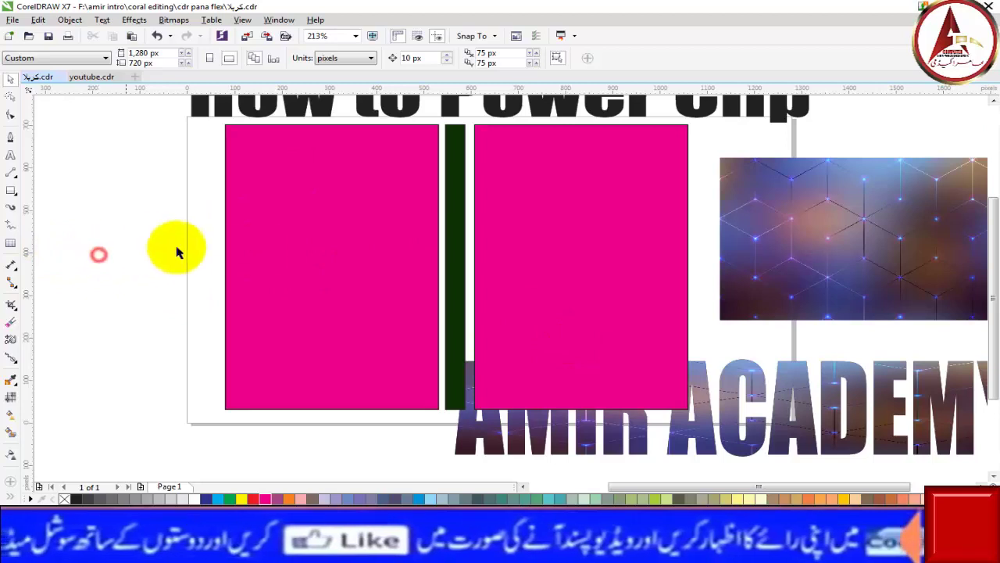
Draw a dark red rectangle across the top part of the left panel.
left_click(11, 190)
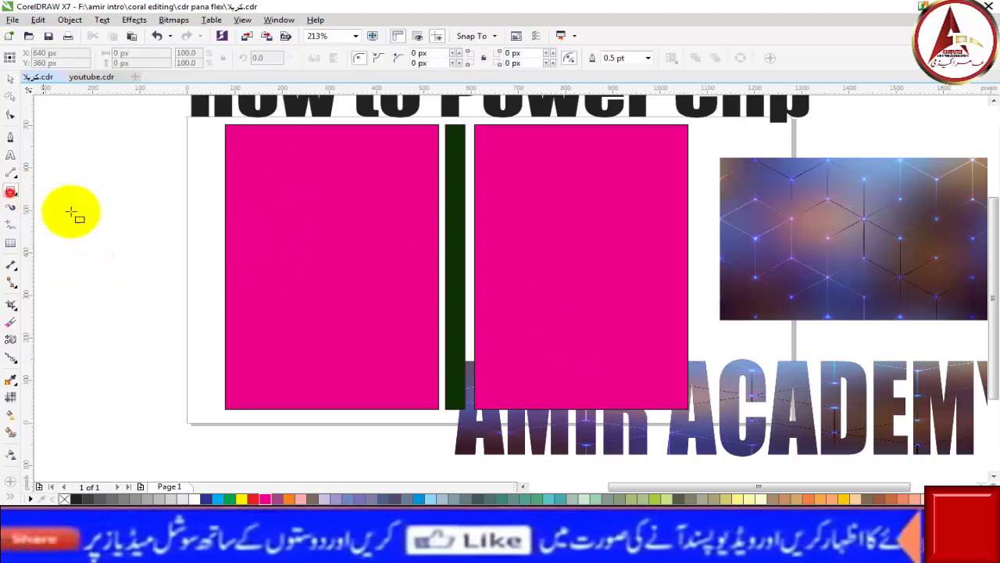
left_click_drag(226, 126, 439, 243)
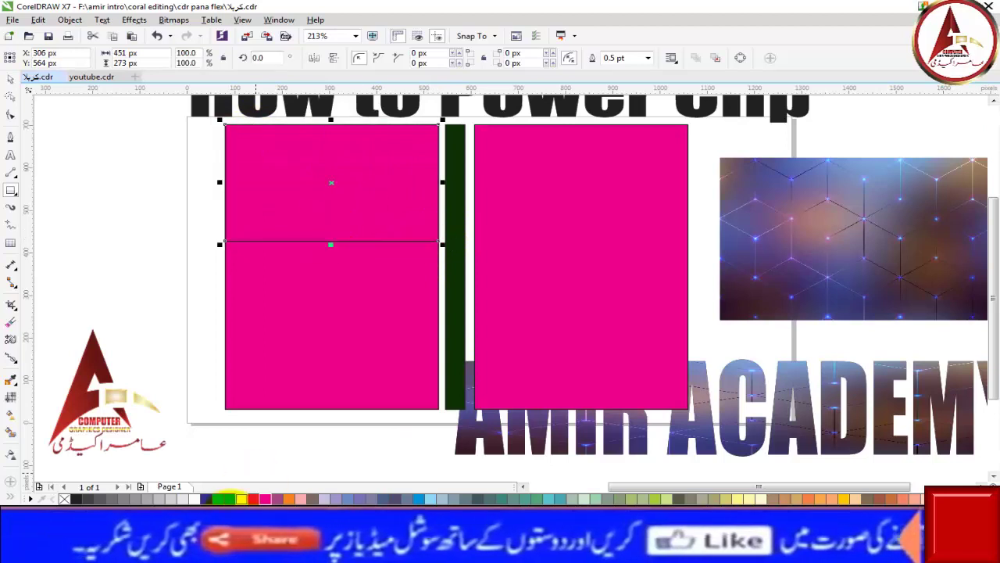
left_click(134, 499)
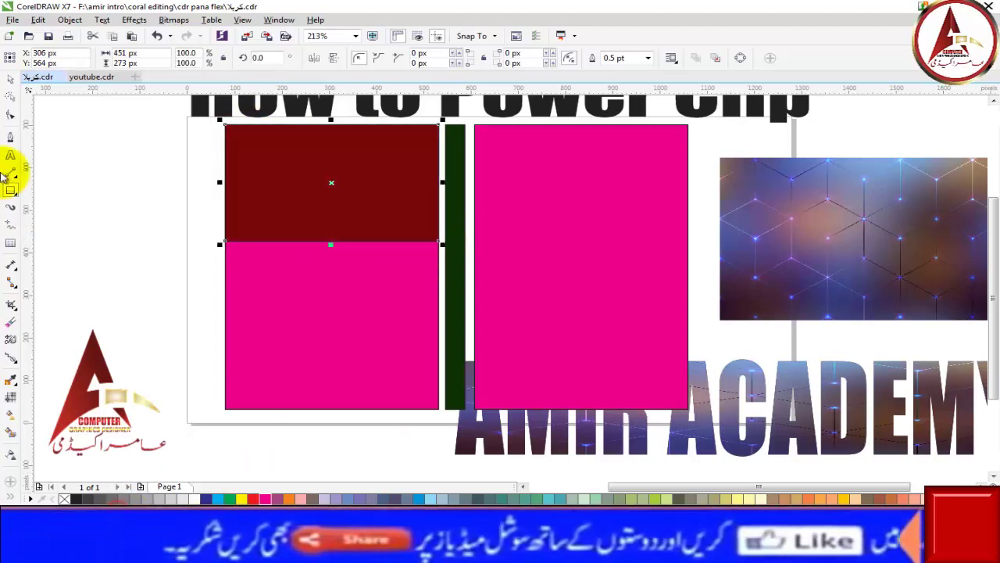
left_click(10, 78)
Recolour the left panel's lower band green.
left_click_drag(346, 358, 354, 360)
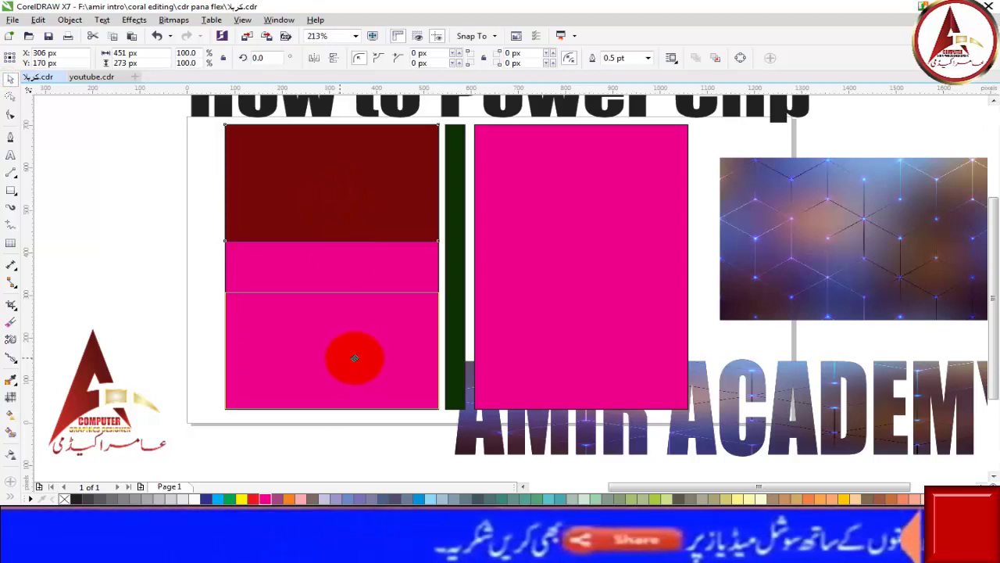
left_click_drag(354, 360, 353, 357)
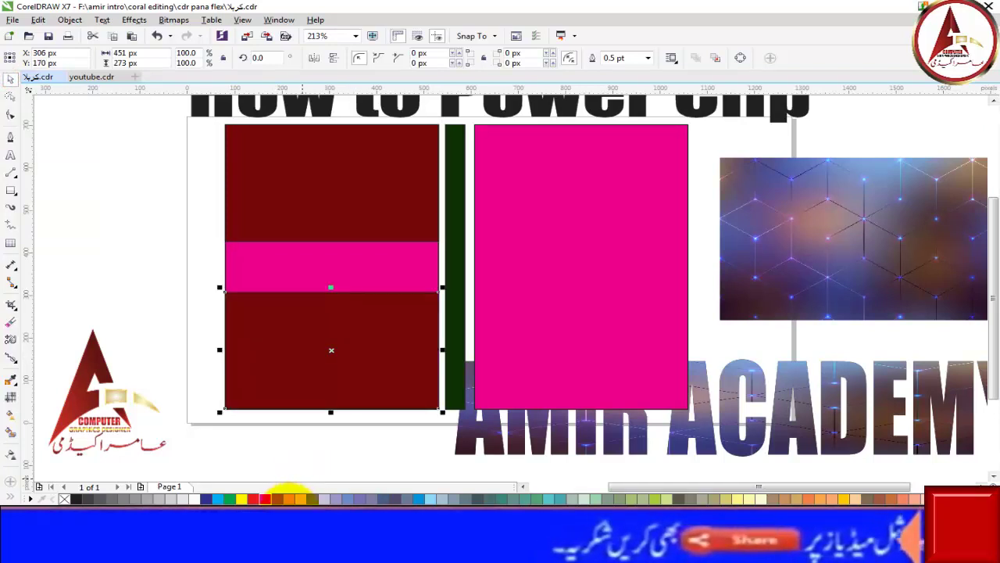
left_click(229, 498)
left_click(116, 286)
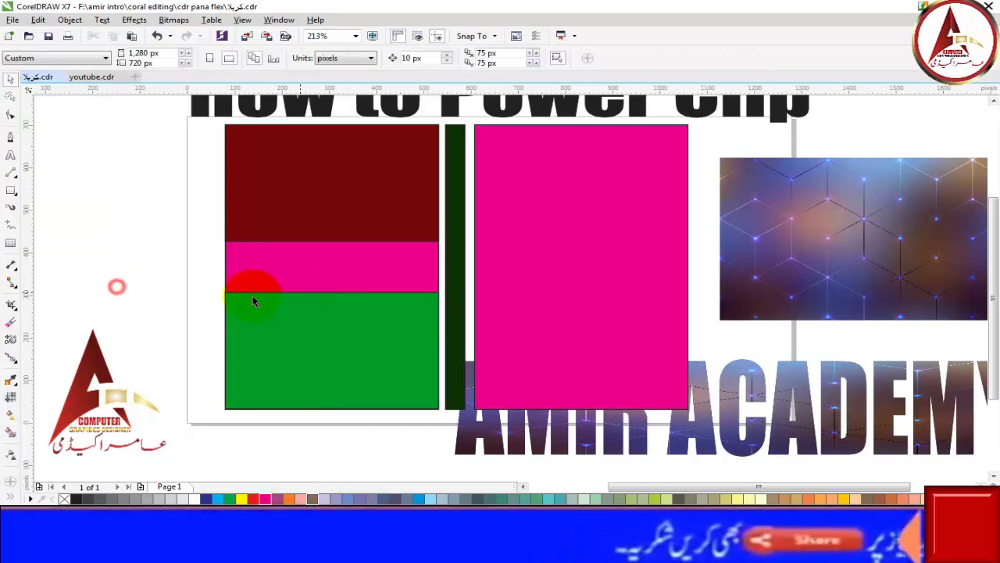
left_click(12, 192)
left_click(15, 200)
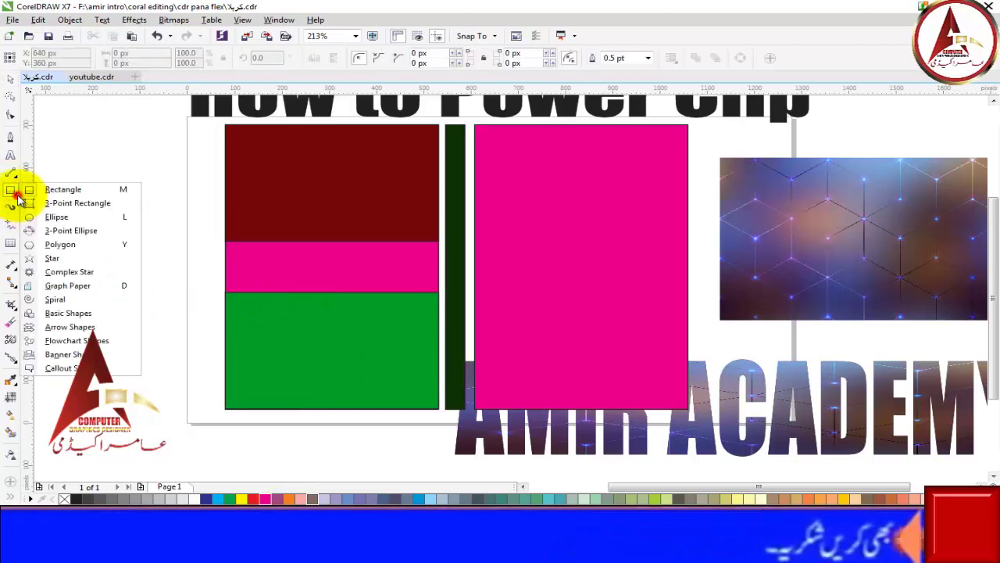
Draw a white, outline-free circle centred over the pink band.
left_click(56, 217)
left_click_drag(290, 228, 402, 336)
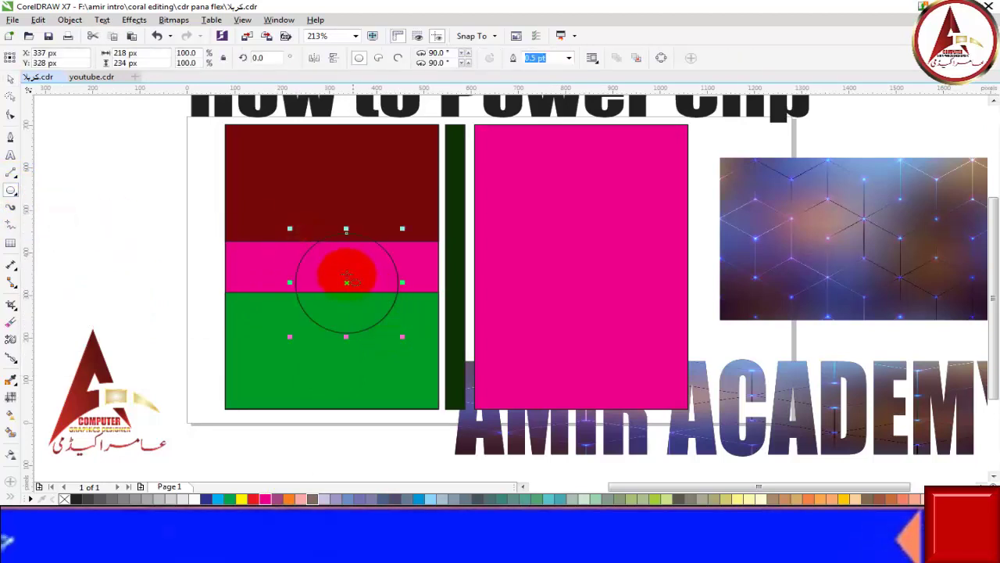
left_click_drag(346, 283, 334, 259)
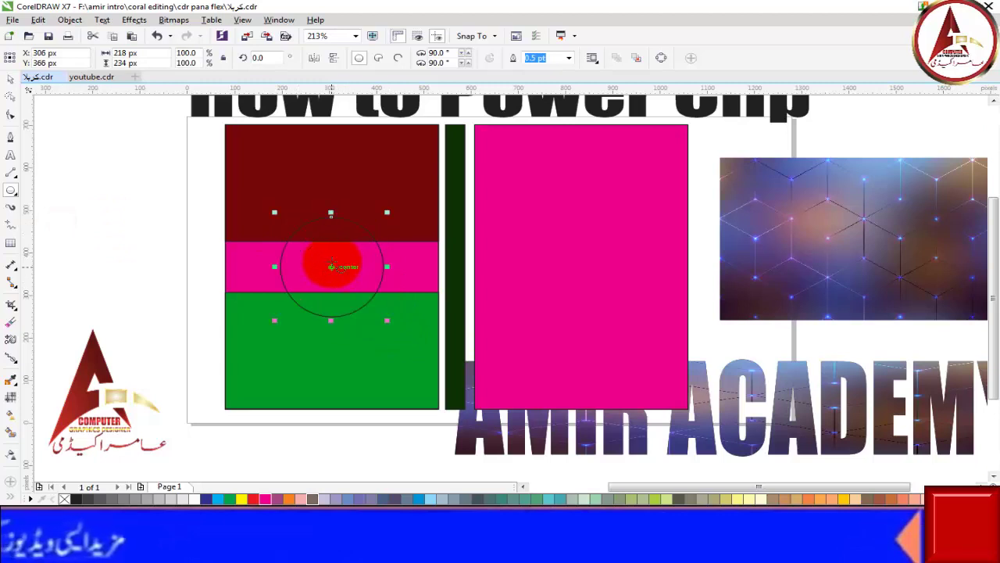
left_click(125, 497)
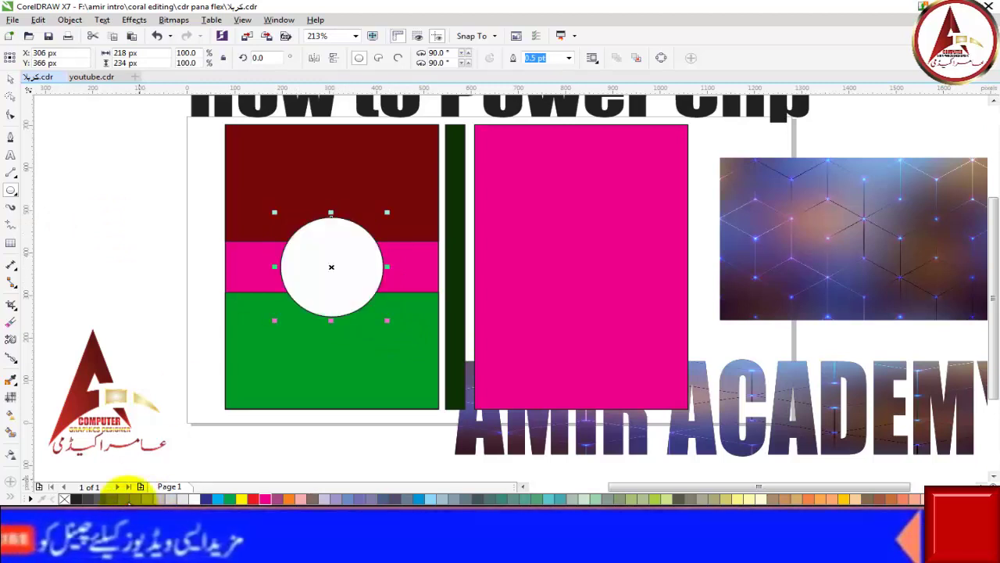
left_click(10, 78)
left_click(88, 275)
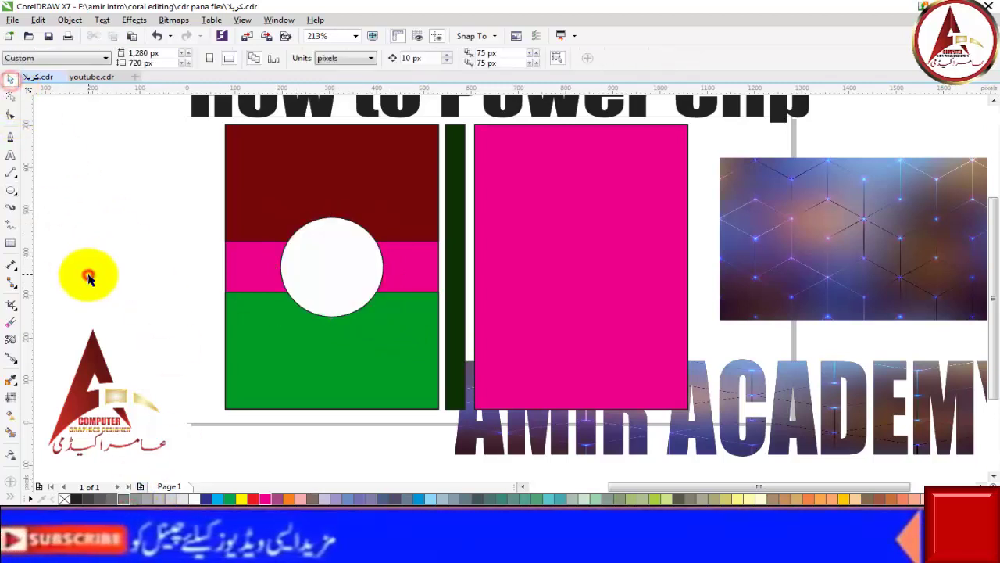
left_click(336, 265)
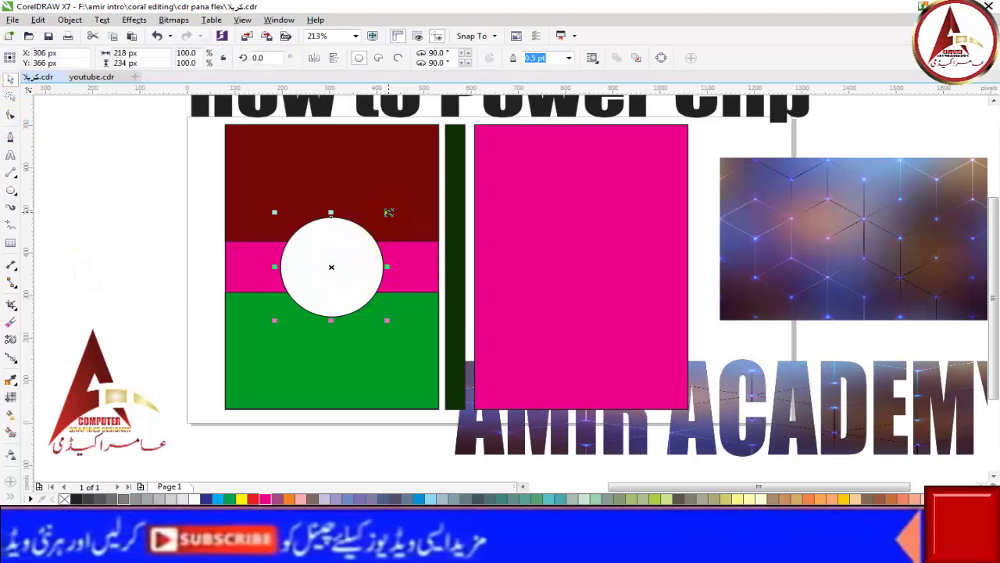
right_click(65, 498)
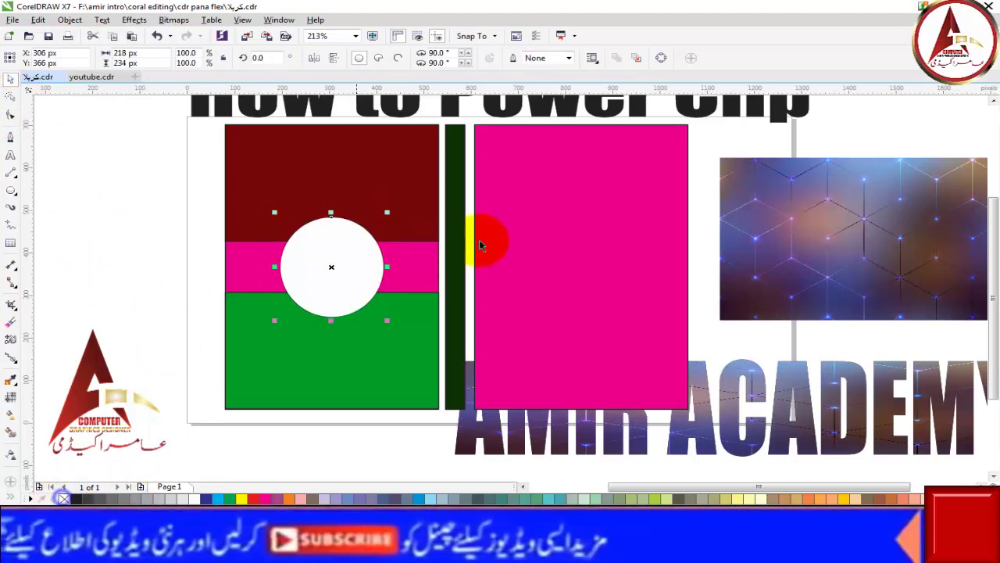
Add a slightly larger dark maroon circle behind the white one to form a ring.
left_click_drag(386, 212, 391, 209)
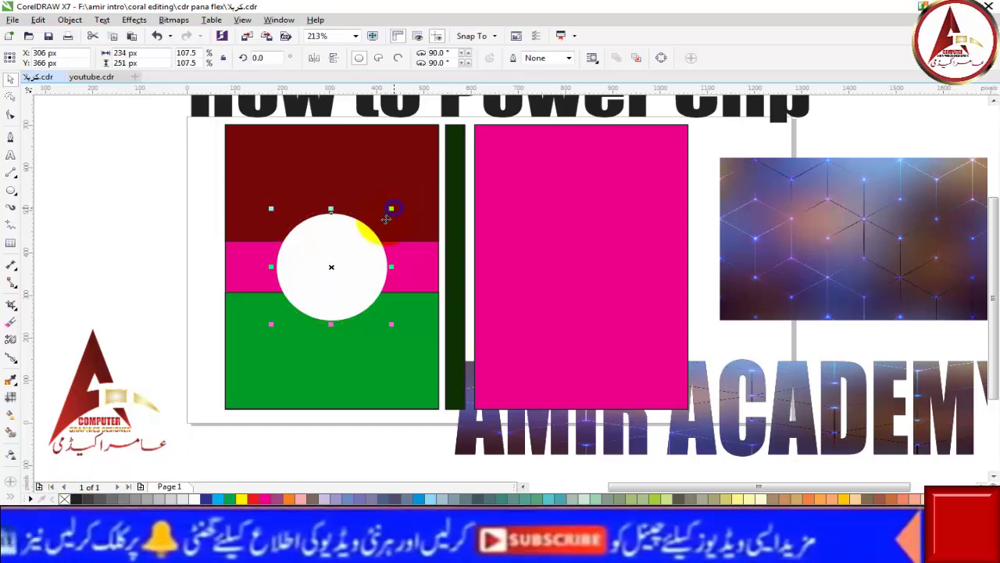
left_click(134, 338)
left_click(367, 285)
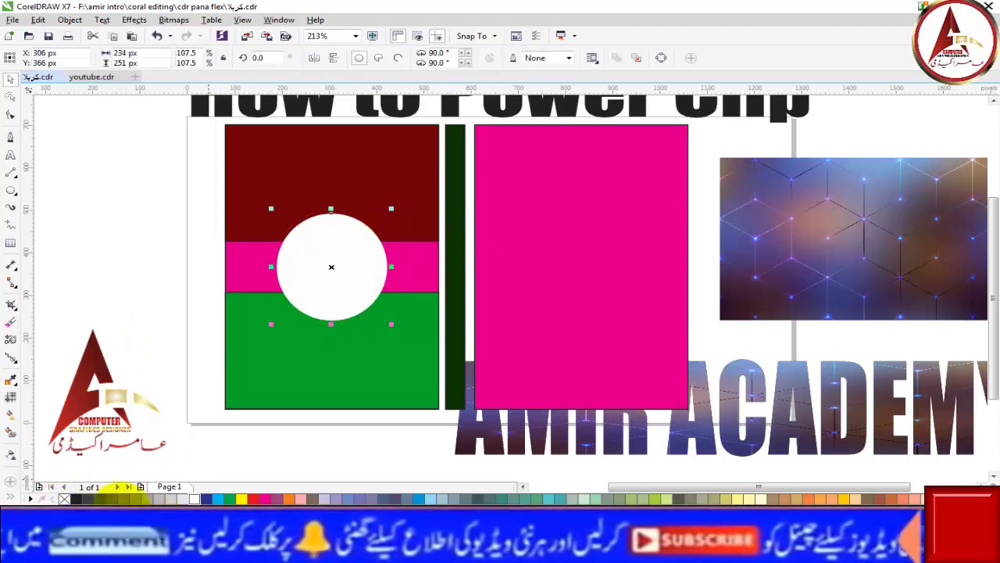
left_click(123, 499)
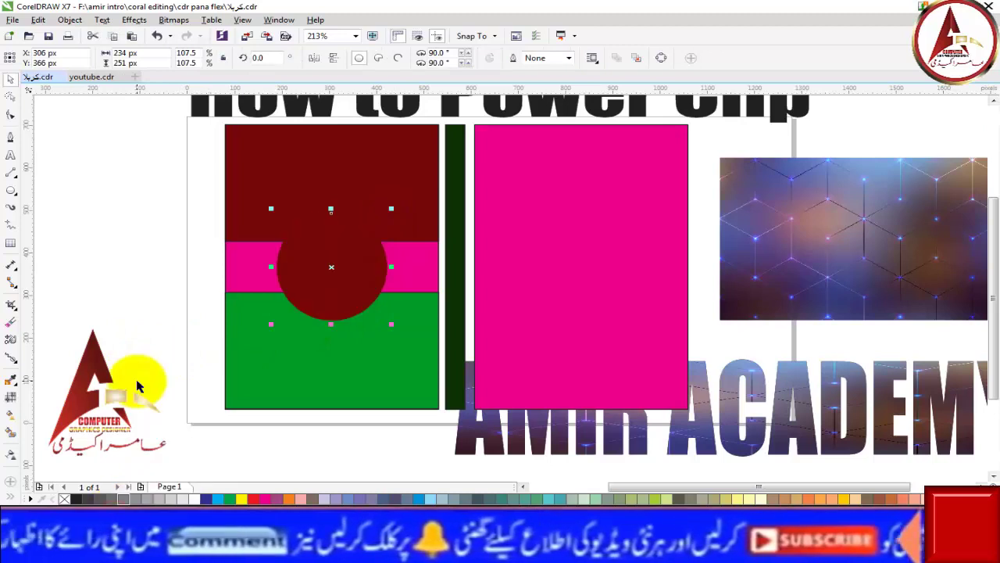
key("ctrl+z")
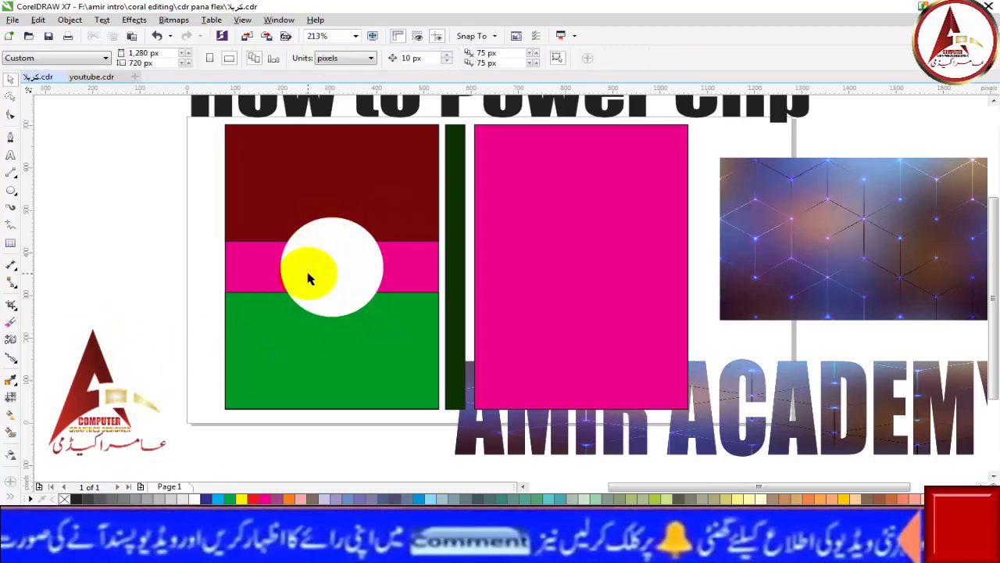
left_click_drag(313, 273, 369, 229)
key("ctrl+z")
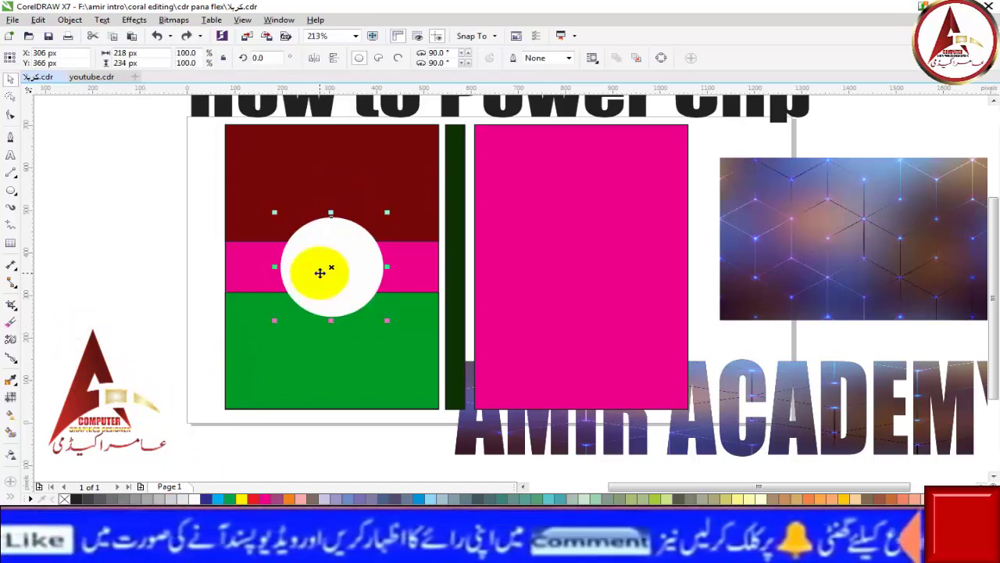
key("ctrl+z")
left_click_drag(330, 267, 365, 340)
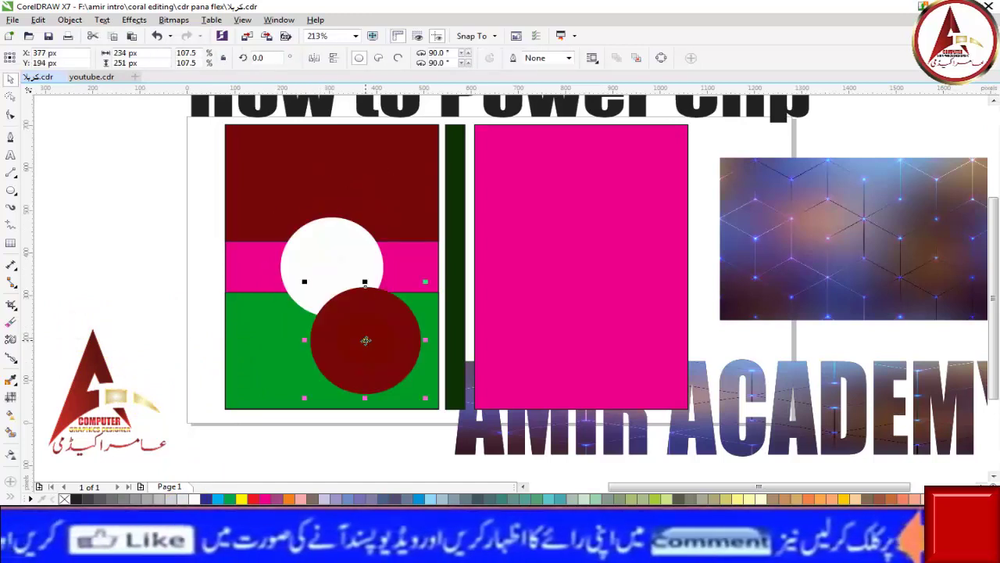
mouse_move(345, 268)
left_mouse_down()
mouse_move(338, 253)
mouse_move(342, 269)
left_mouse_up()
Select the white circle inside the maroon ring.
left_click(83, 250)
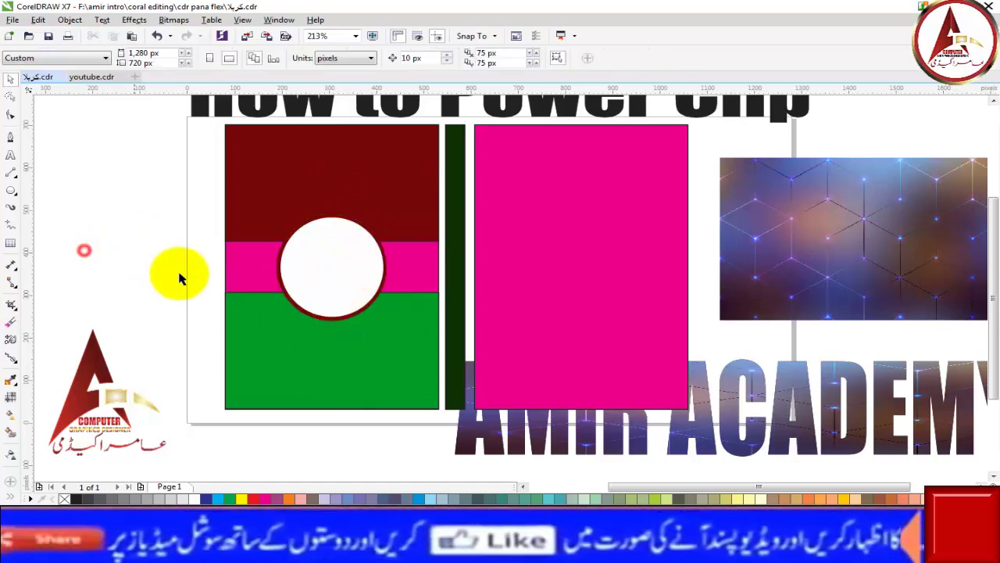
left_click(287, 290)
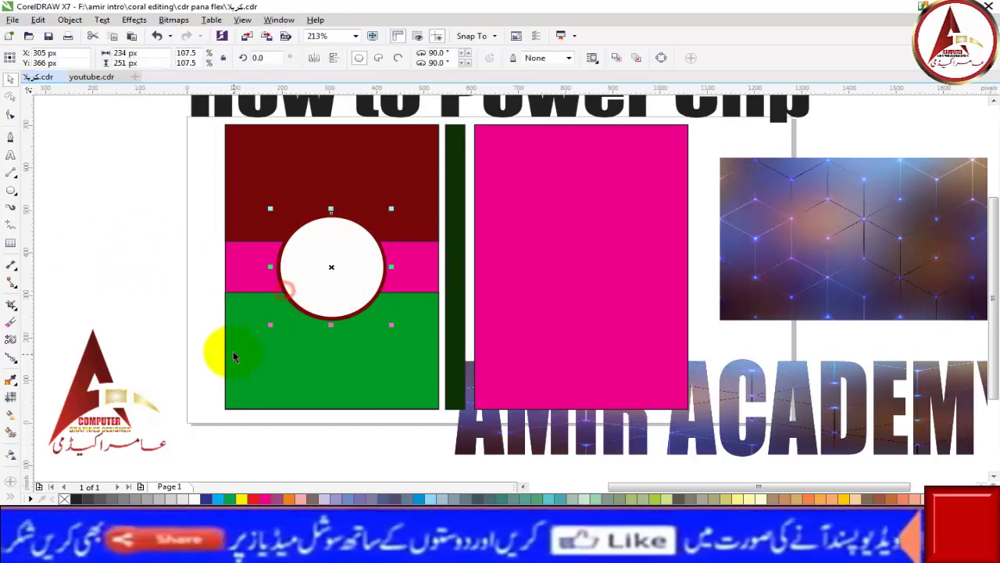
left_click(129, 315)
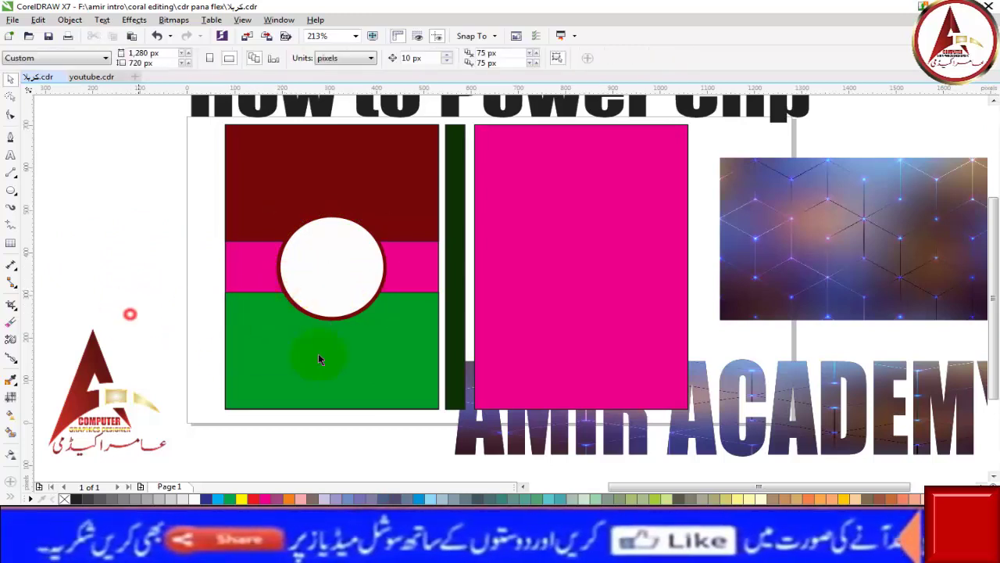
left_click(314, 267)
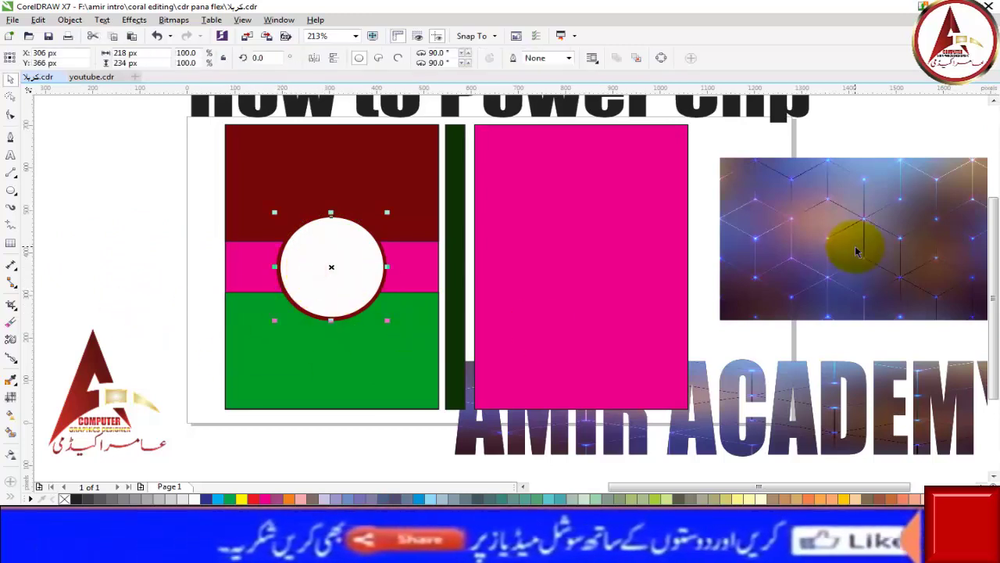
Copy the hexagon image over the pink band and PowerClip it inside the white circle.
left_click_drag(856, 250, 519, 269)
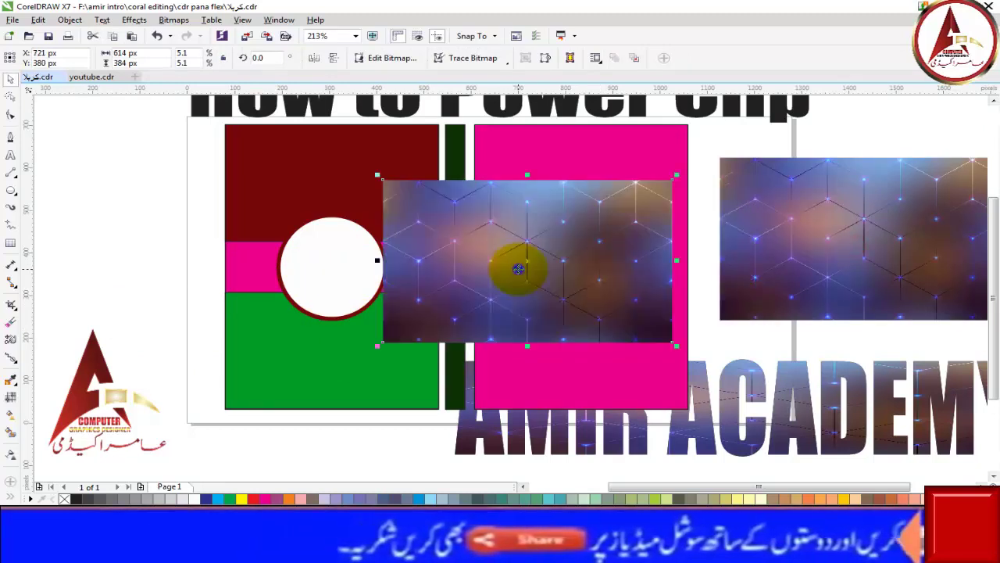
right_click(462, 247)
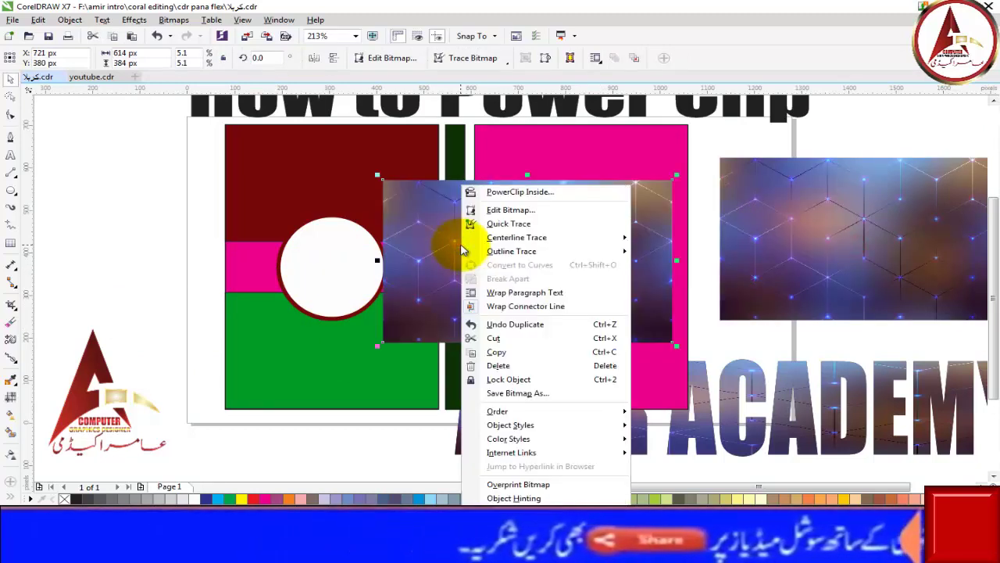
left_click(520, 192)
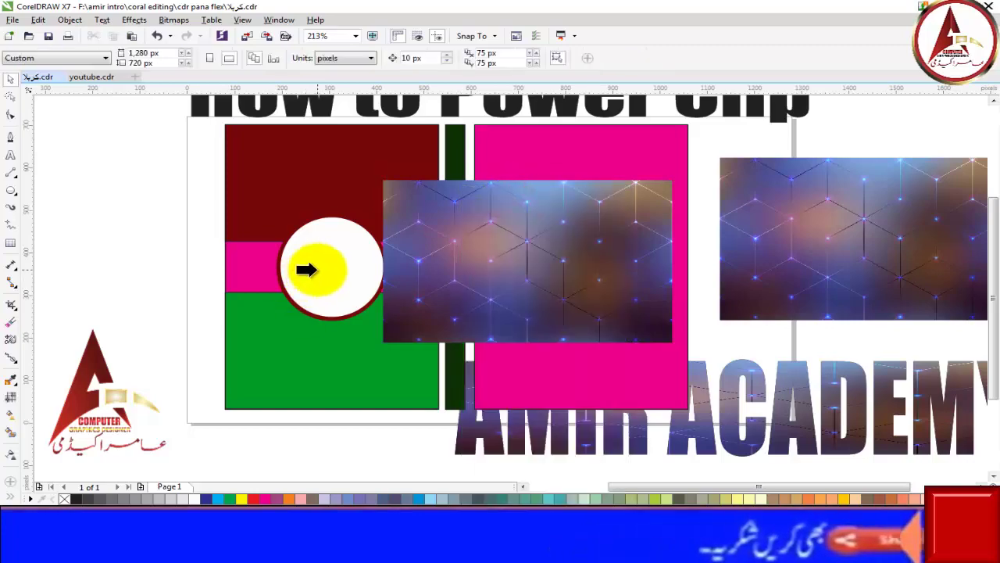
left_click(134, 141)
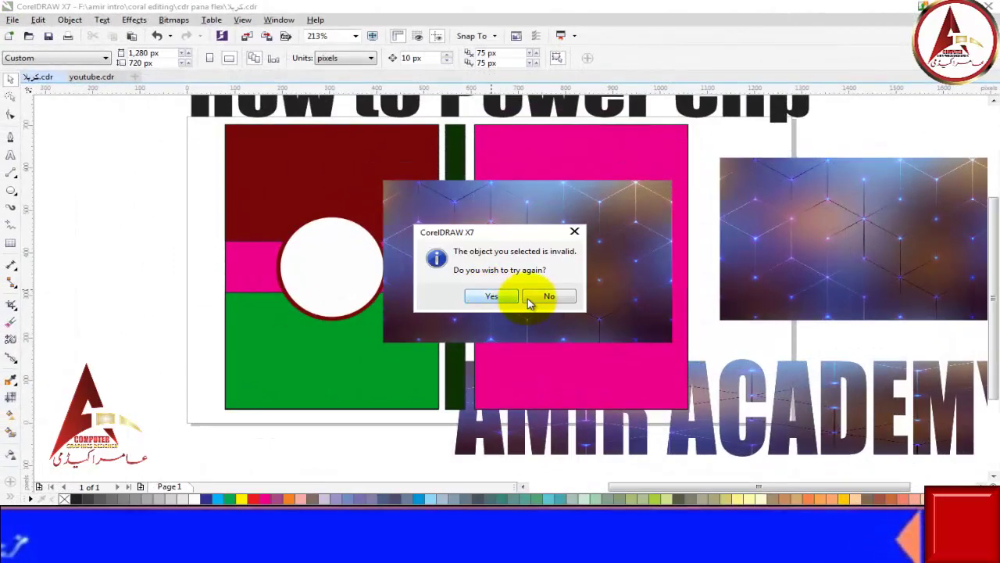
left_click(540, 301)
left_click_drag(487, 268, 514, 254)
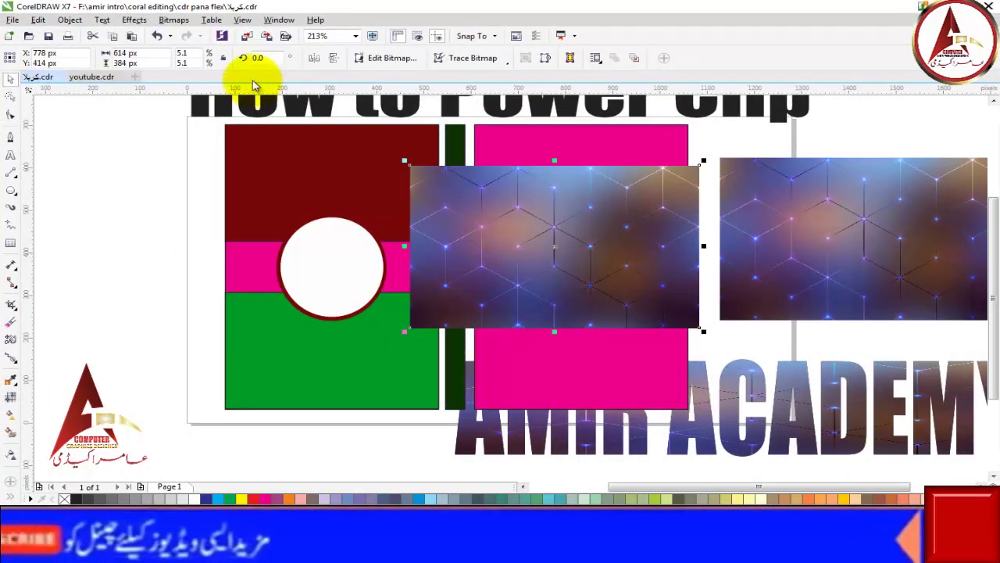
left_click(69, 19)
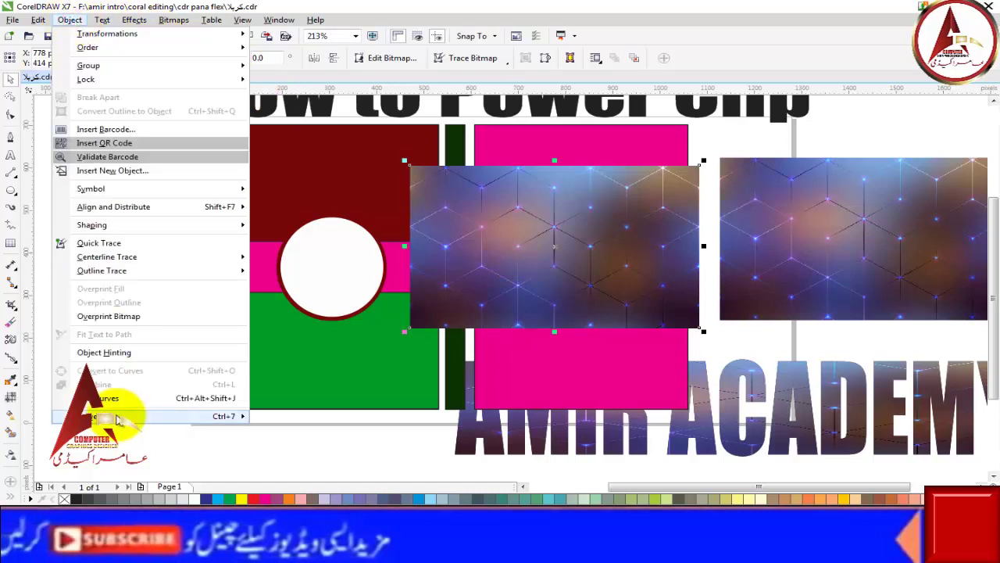
mouse_move(149, 415)
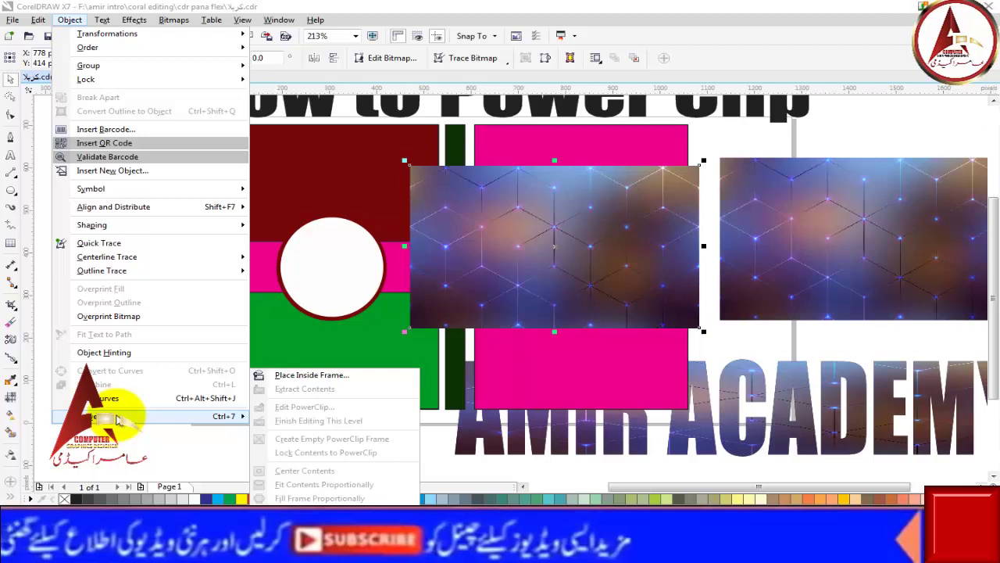
left_click(285, 375)
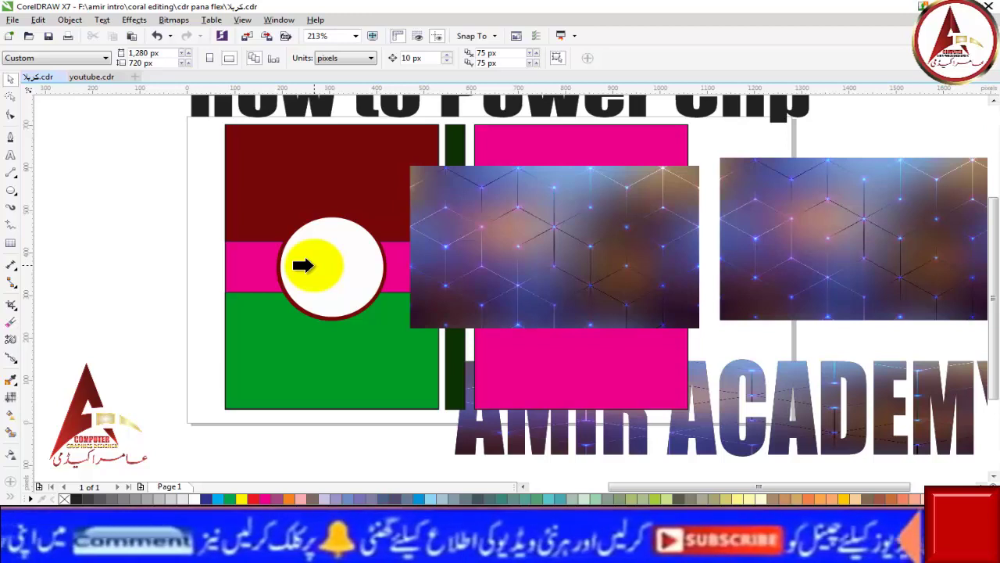
left_click(303, 266)
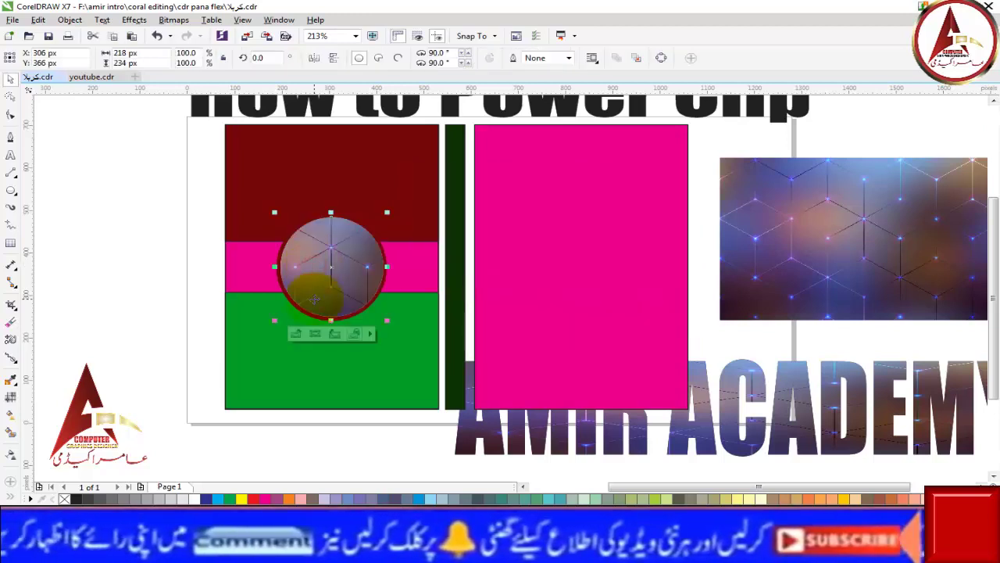
Give the image-filled circle a white outline ring instead of the dark red one.
left_click(147, 260)
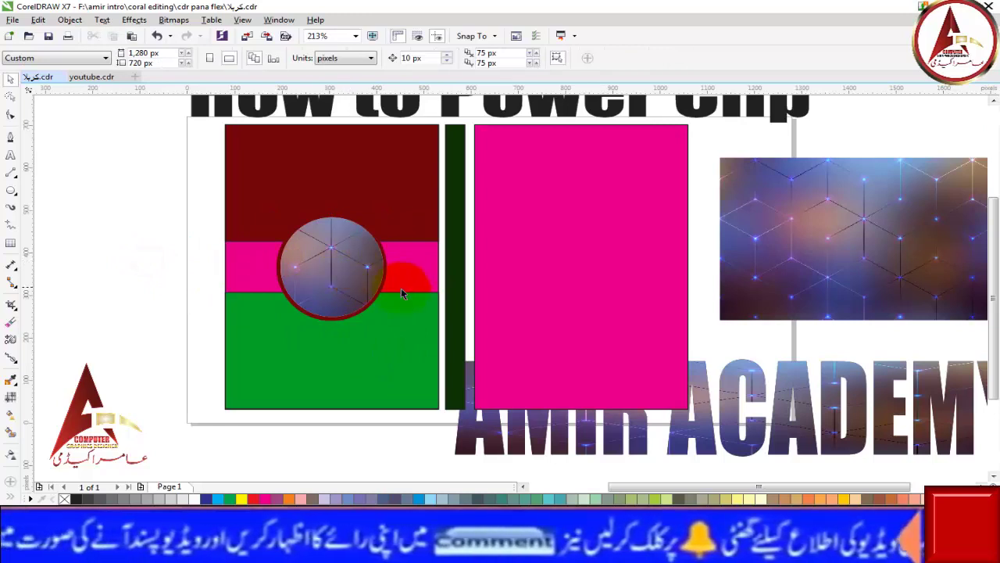
left_click(372, 310)
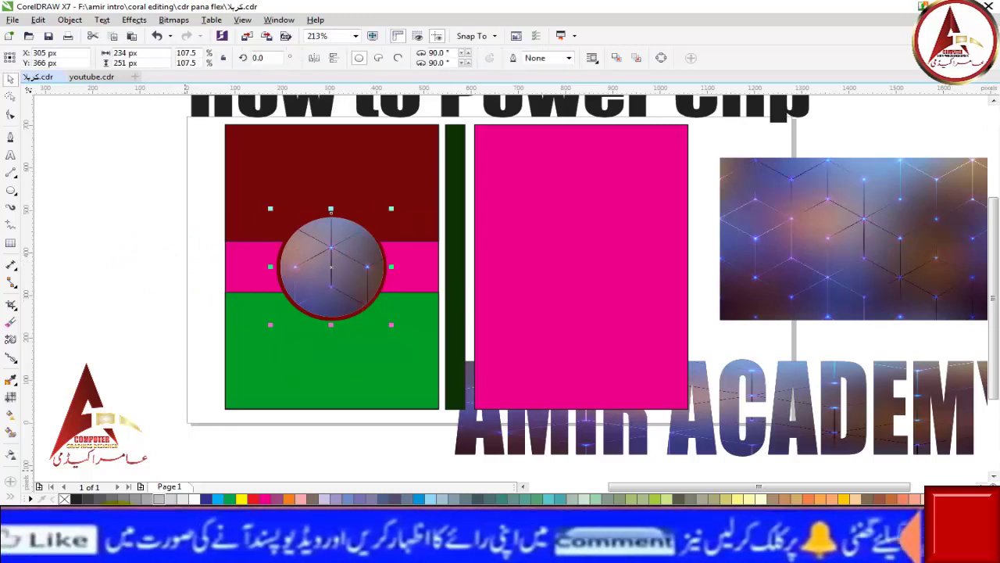
left_click(106, 281)
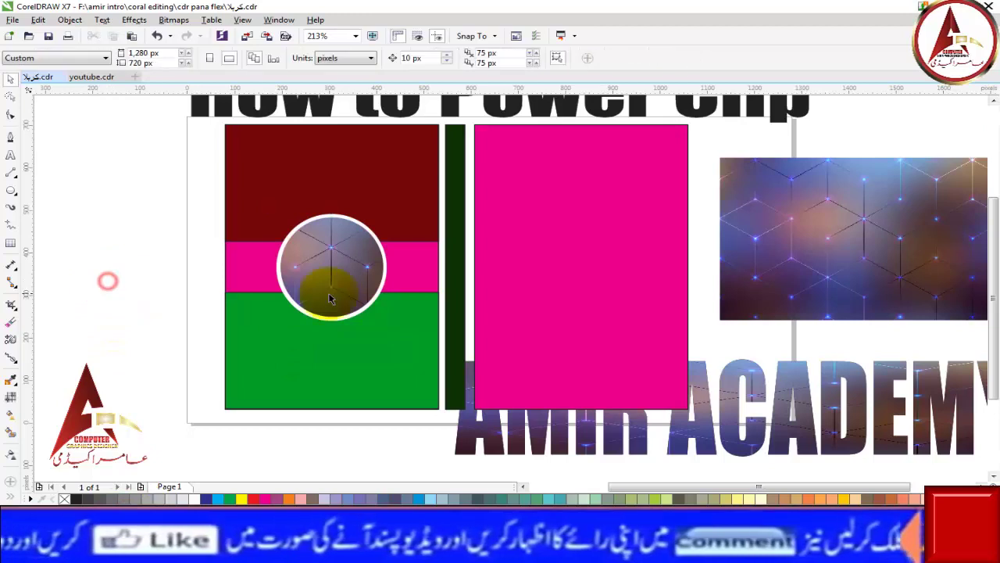
Zoom in on the circle and the left flag panel.
key("z")
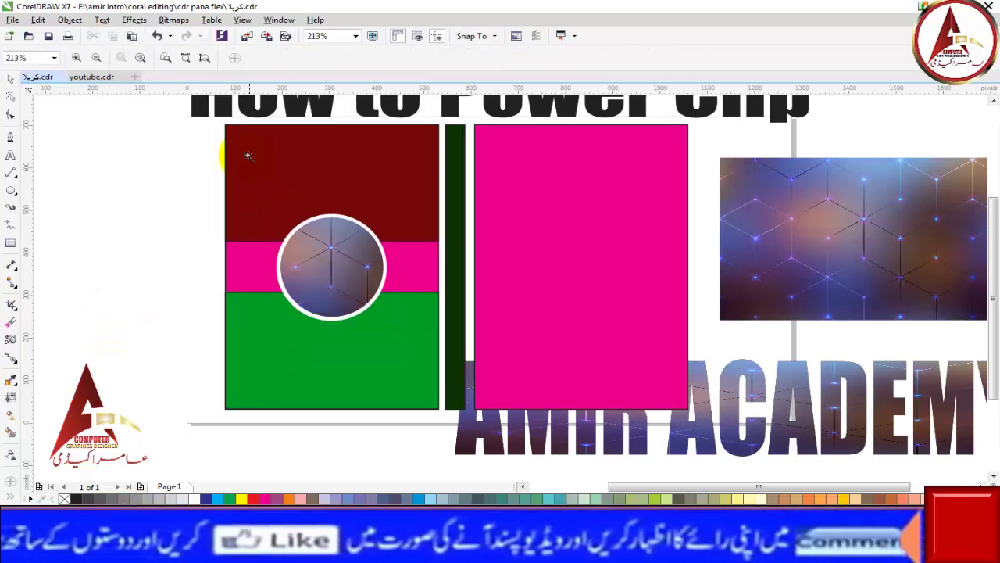
left_click_drag(206, 116, 446, 426)
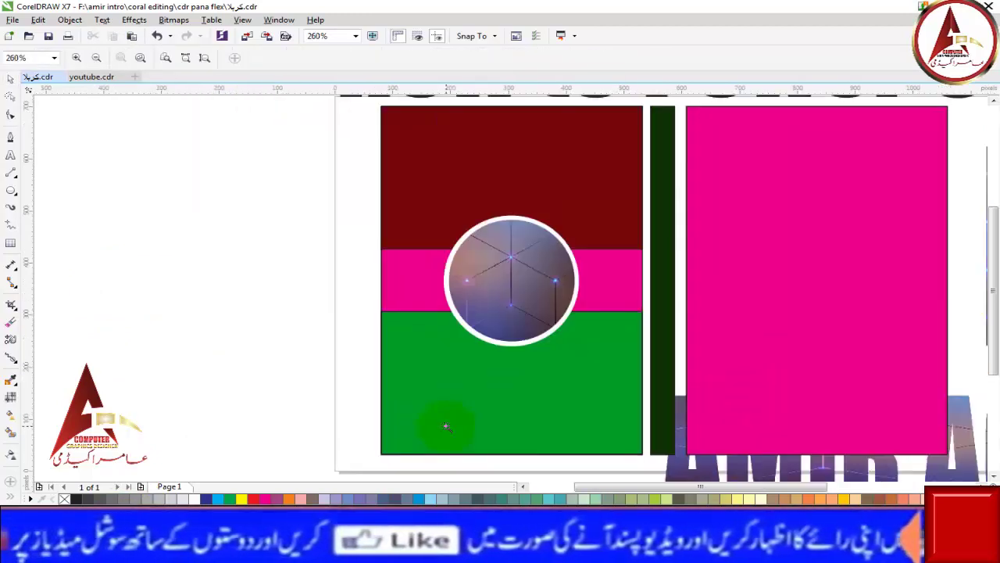
mouse_move(359, 99)
left_mouse_down()
mouse_move(670, 432)
mouse_move(665, 454)
left_mouse_up()
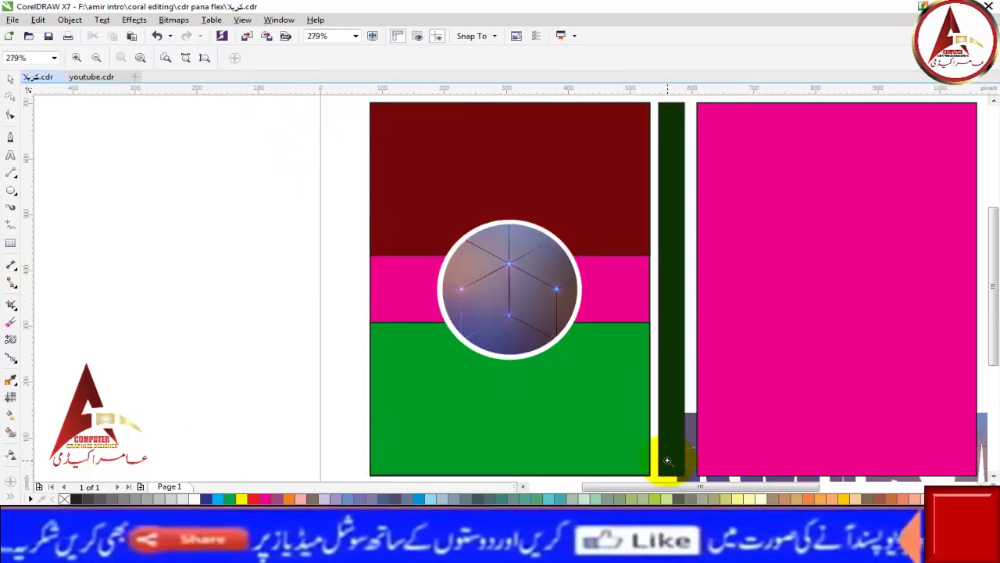
left_click(10, 78)
left_click(78, 242)
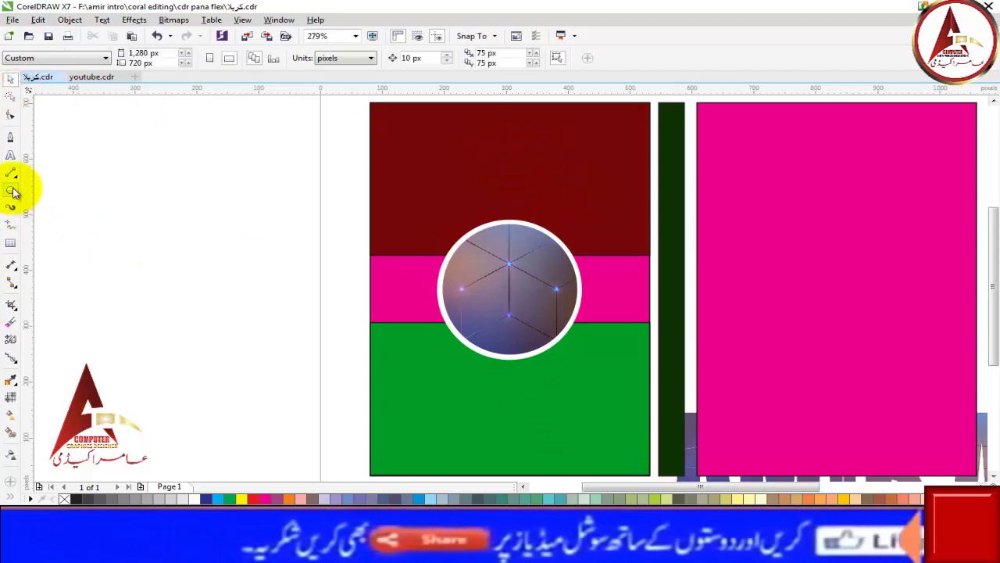
Add 'Amir Academy' text, shrink it and place it atop the dark red panel.
left_click(11, 155)
left_click(501, 186)
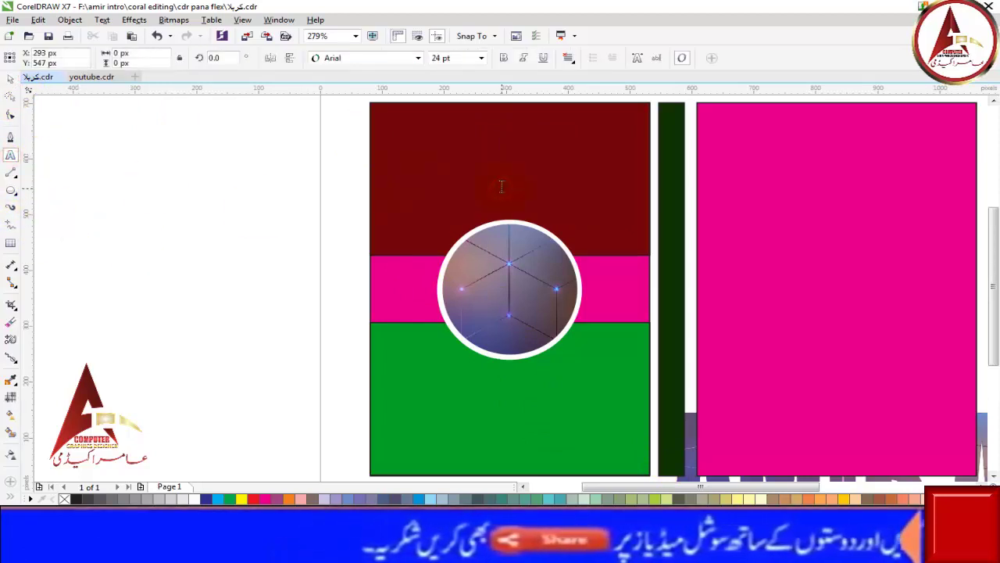
type("Amir Acade")
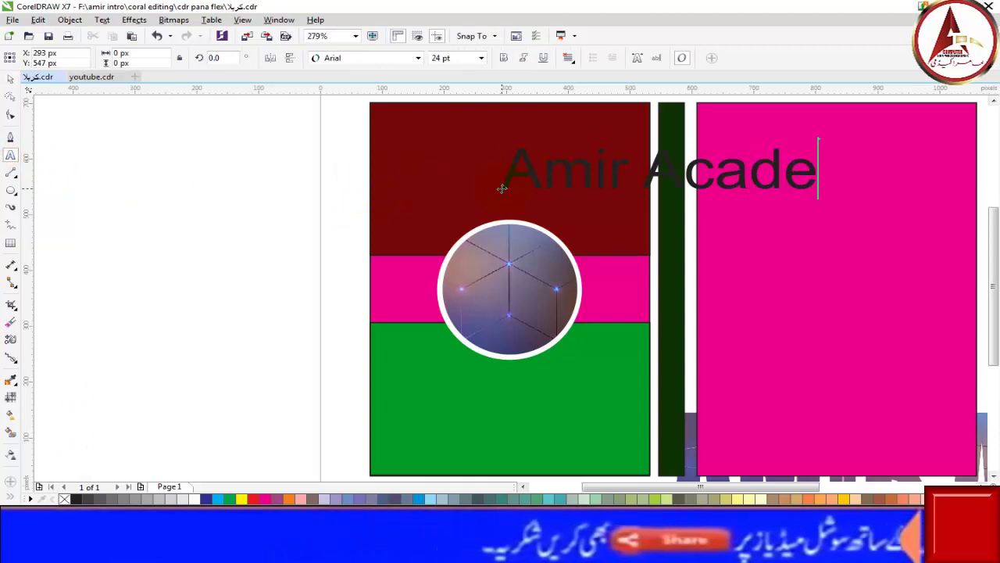
type("my")
left_click(10, 78)
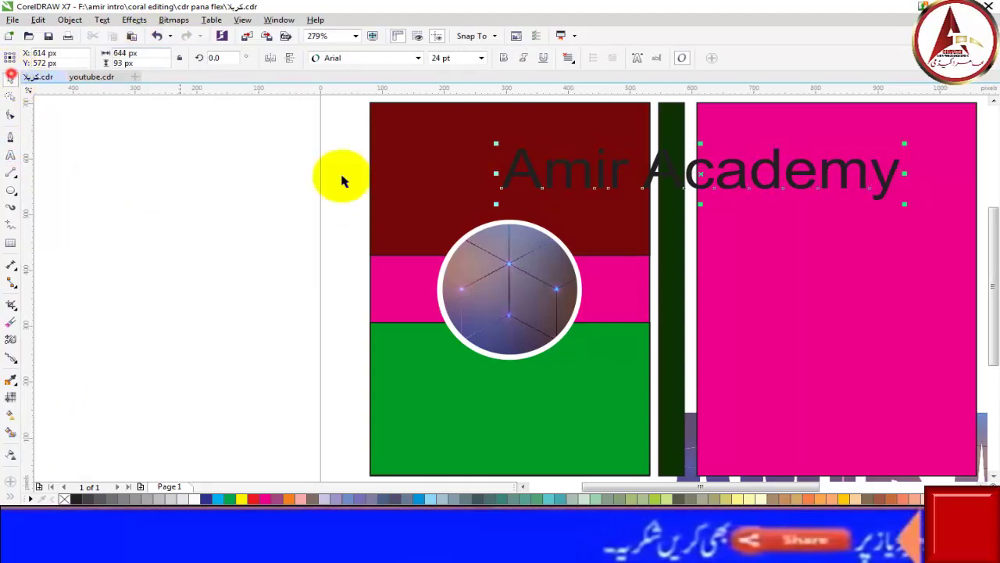
left_click_drag(903, 146, 862, 151)
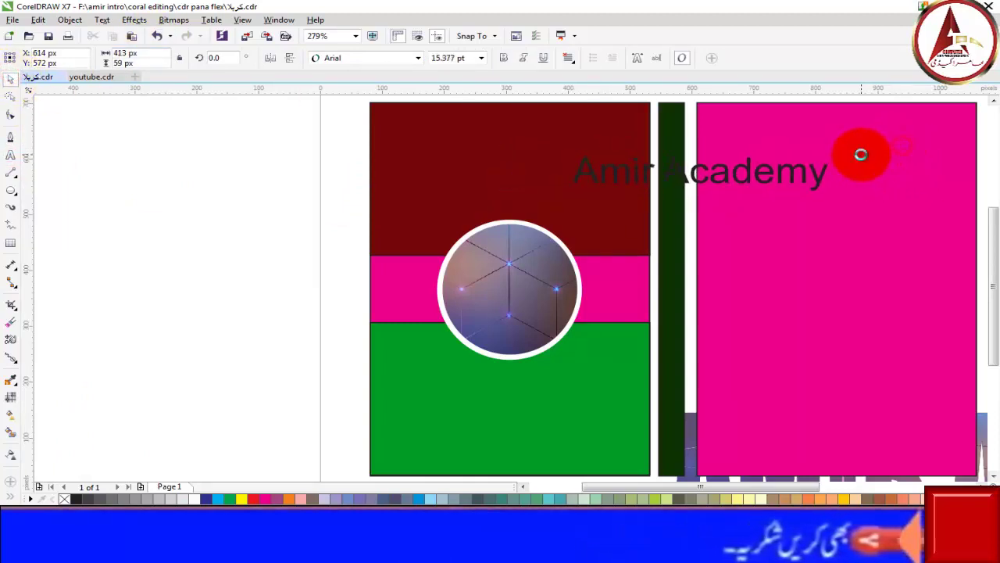
mouse_move(770, 170)
left_mouse_down()
mouse_move(429, 134)
mouse_move(580, 139)
left_mouse_up()
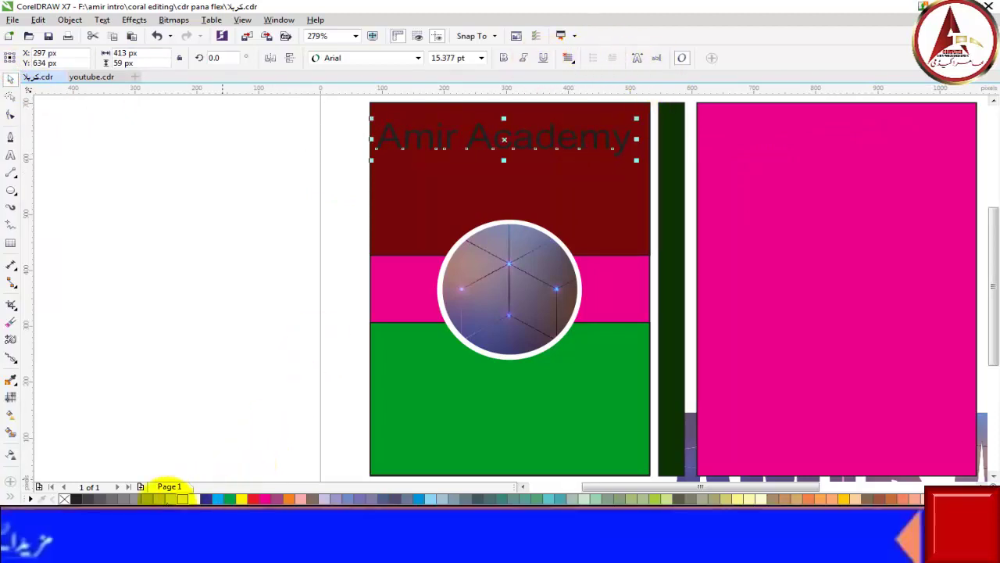
Make the 'Amir Academy' title white, bold Impact and slightly larger.
left_click(167, 339)
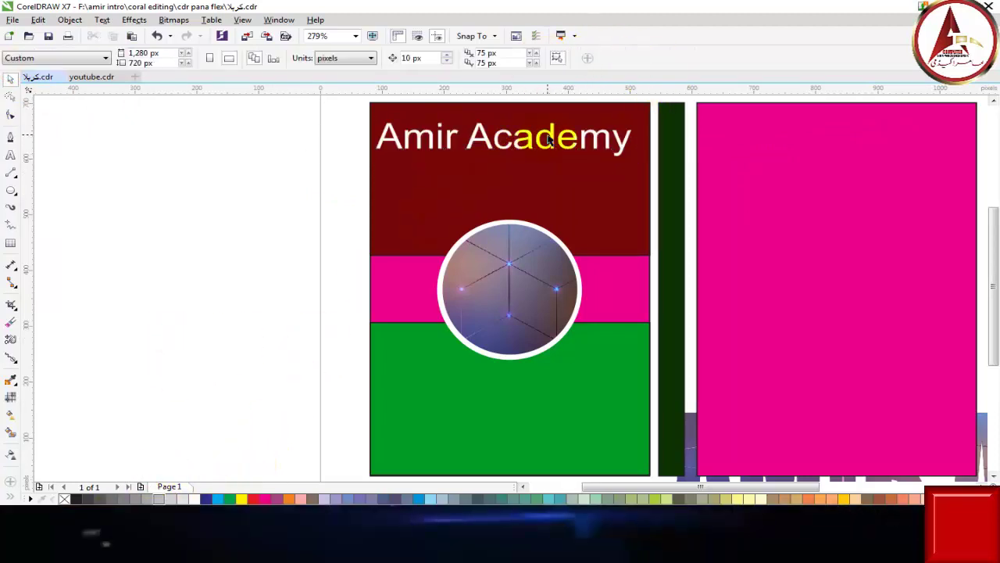
left_click(547, 137)
left_click(504, 58)
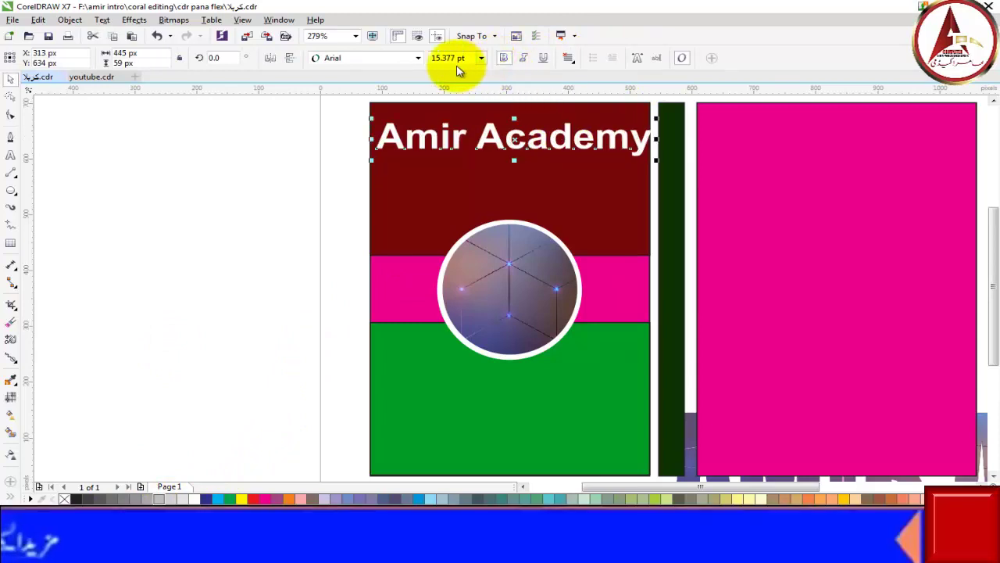
left_click(418, 62)
left_click(391, 89)
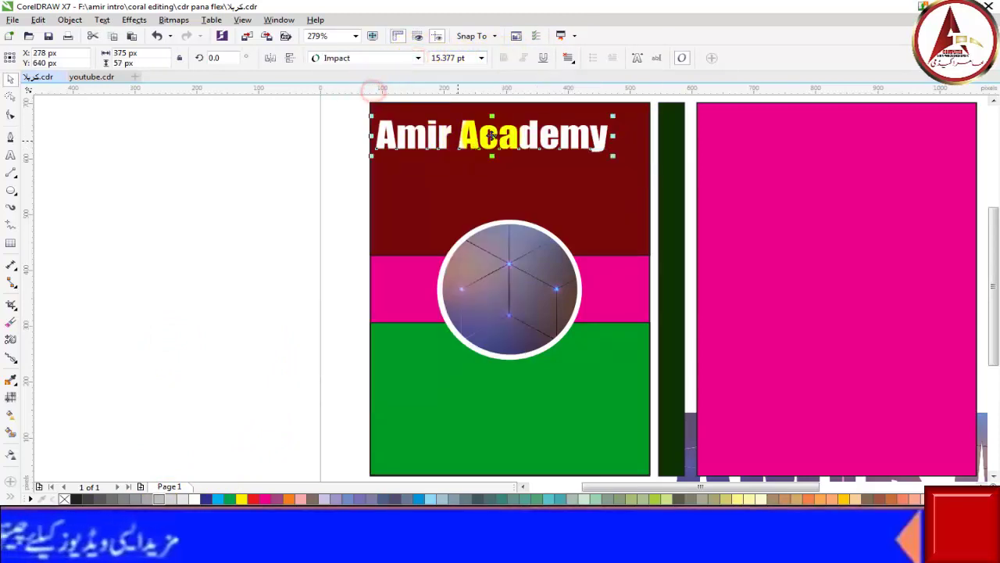
mouse_move(613, 115)
left_mouse_down()
mouse_move(624, 115)
mouse_move(596, 123)
left_mouse_up()
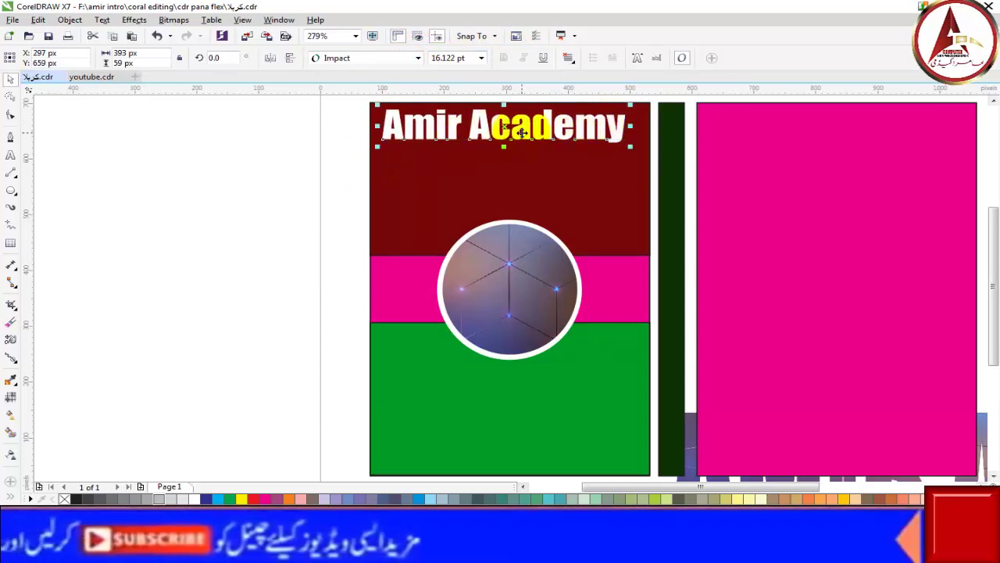
Place a copy of the title below it and select its words for editing.
mouse_move(521, 133)
left_mouse_down()
mouse_move(522, 178)
mouse_move(607, 170)
mouse_move(382, 170)
left_mouse_up()
double_click(540, 175)
left_click(620, 169)
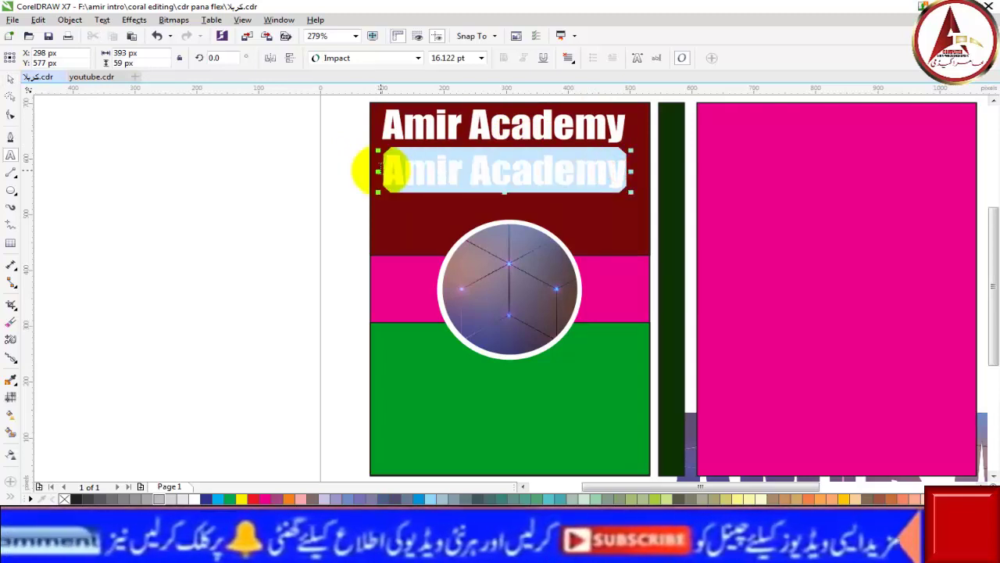
Retype the copied line as 'Graphics', correcting the misspelling via spelling suggestions.
type("Gar")
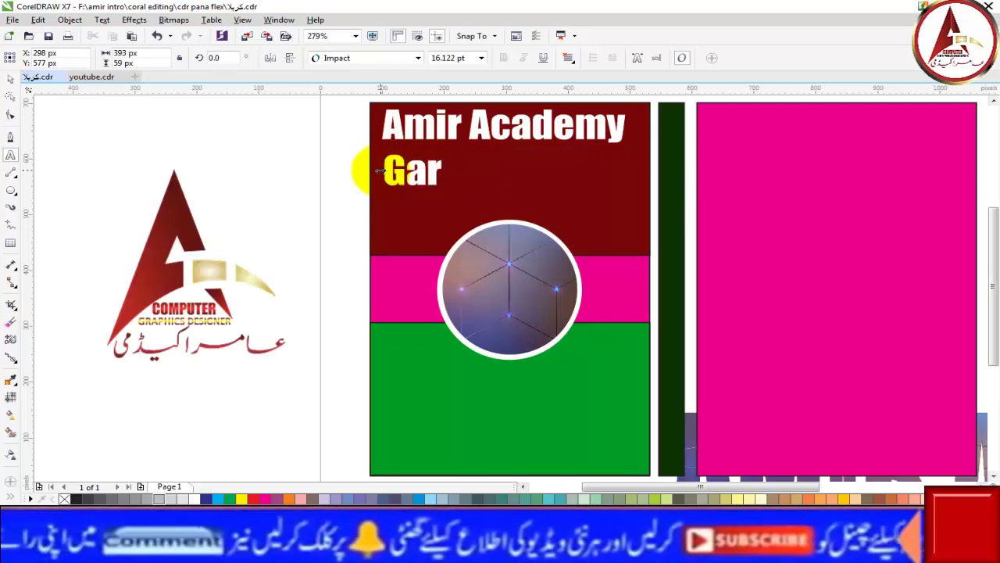
type("ap")
type("ph")
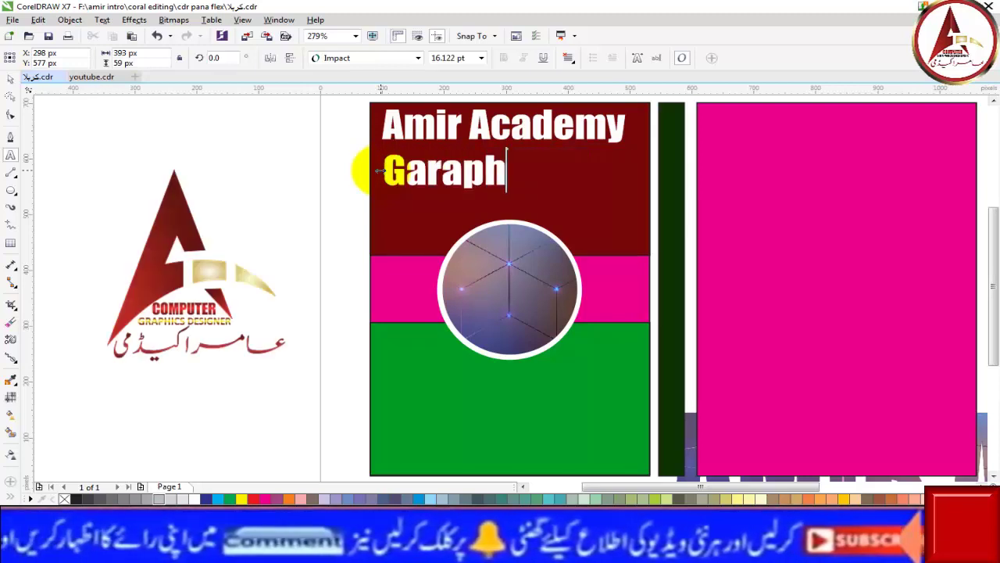
type("s")
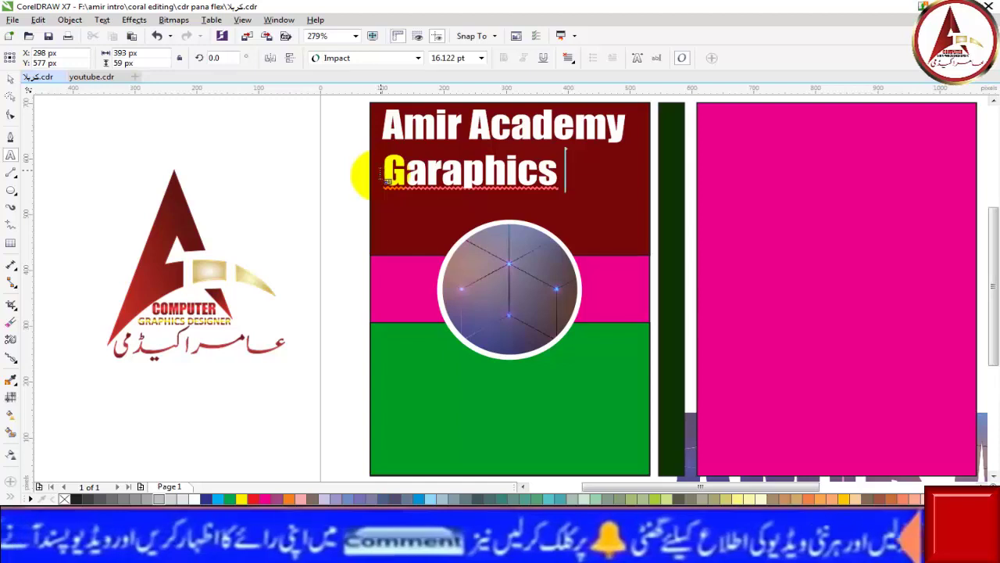
right_click(444, 179)
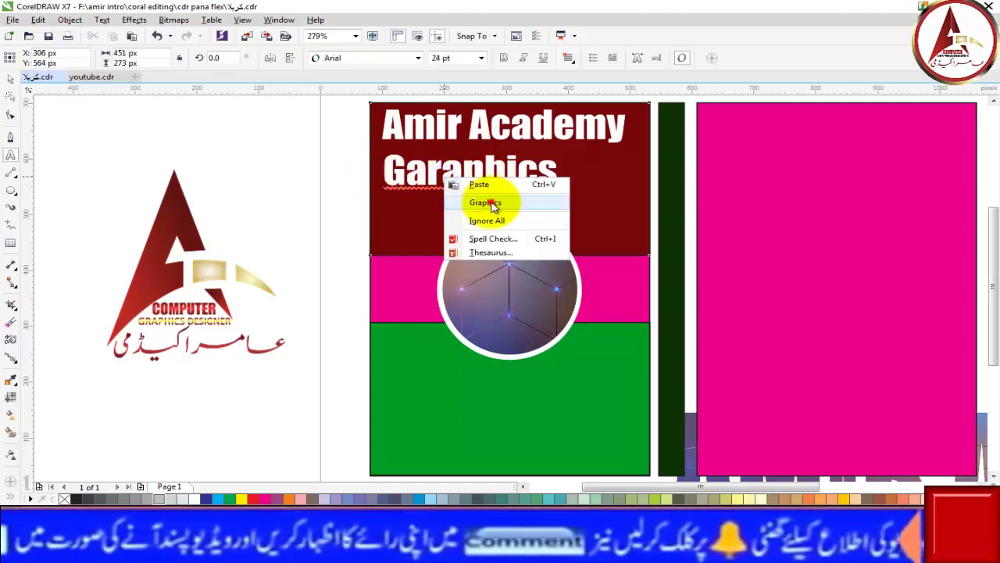
left_click(493, 203)
type("Design")
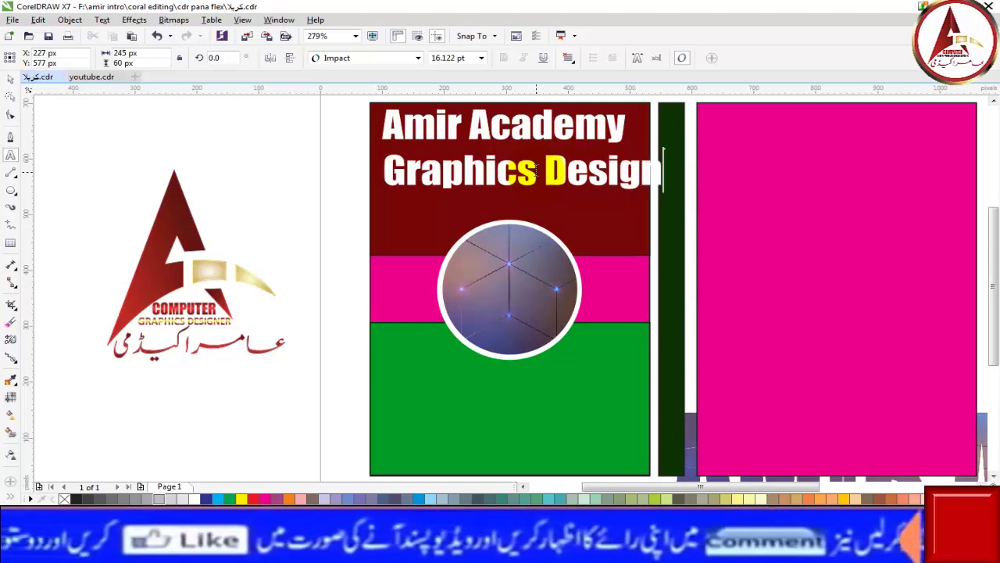
left_click(11, 79)
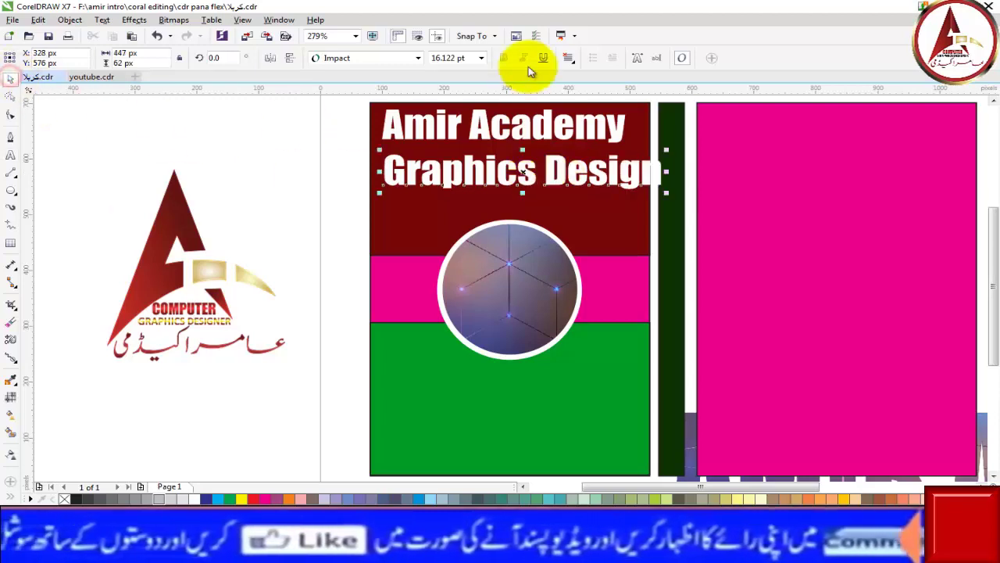
Set the 'Graphics Design' subtitle to Arial and scale it down to fit the panel.
left_click(418, 58)
mouse_move(336, 89)
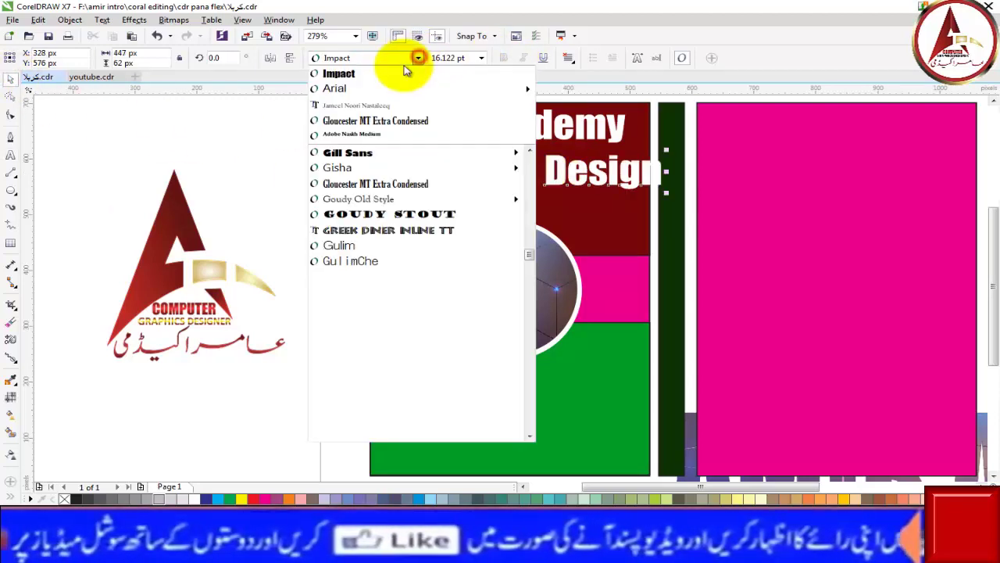
left_click(348, 90)
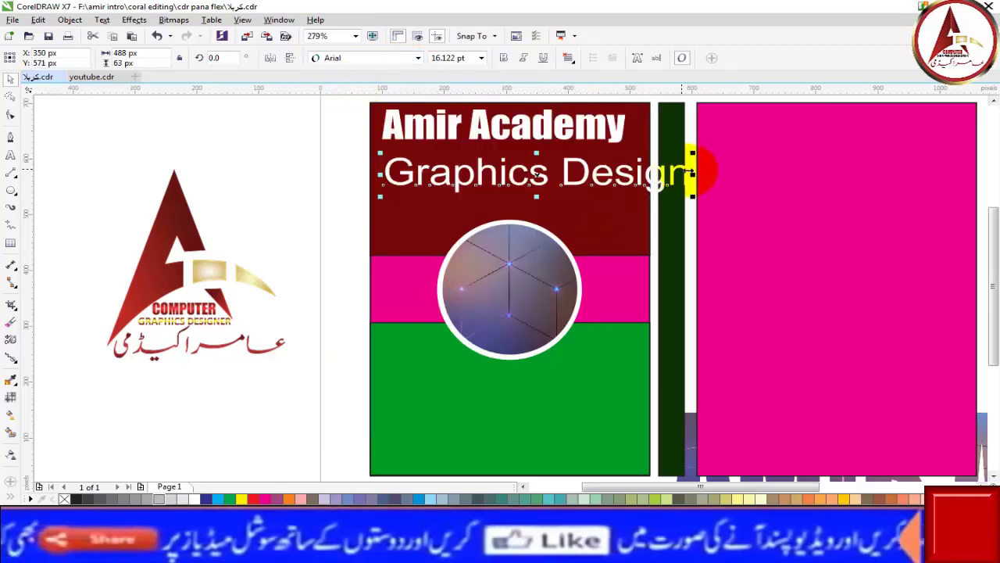
left_click_drag(693, 174, 606, 173)
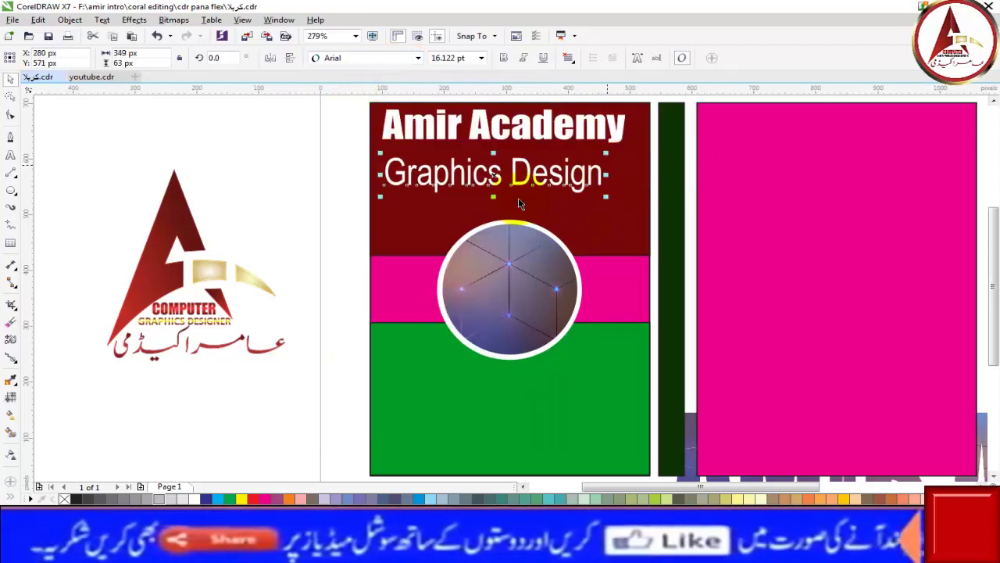
left_click_drag(497, 199, 498, 162)
left_click(218, 258)
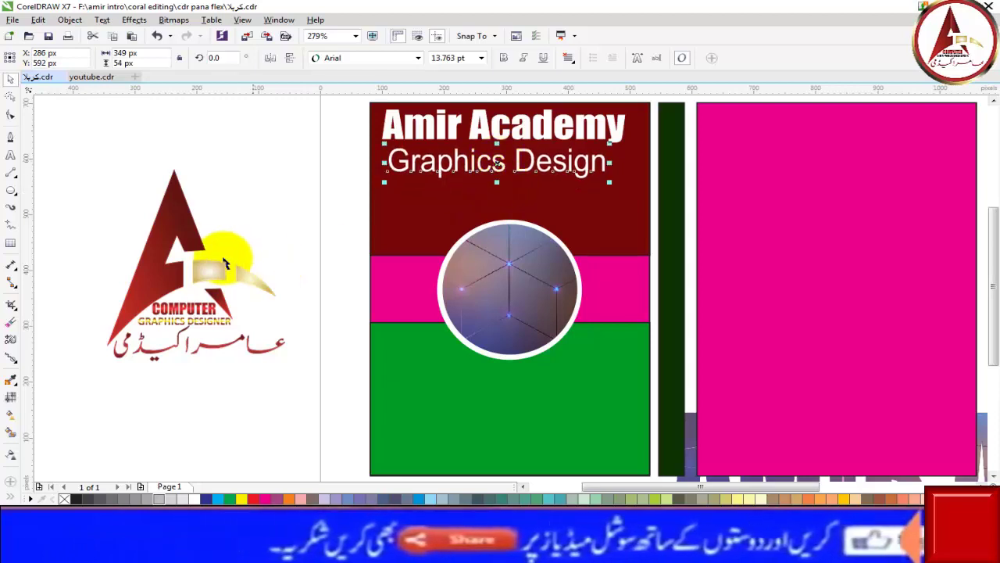